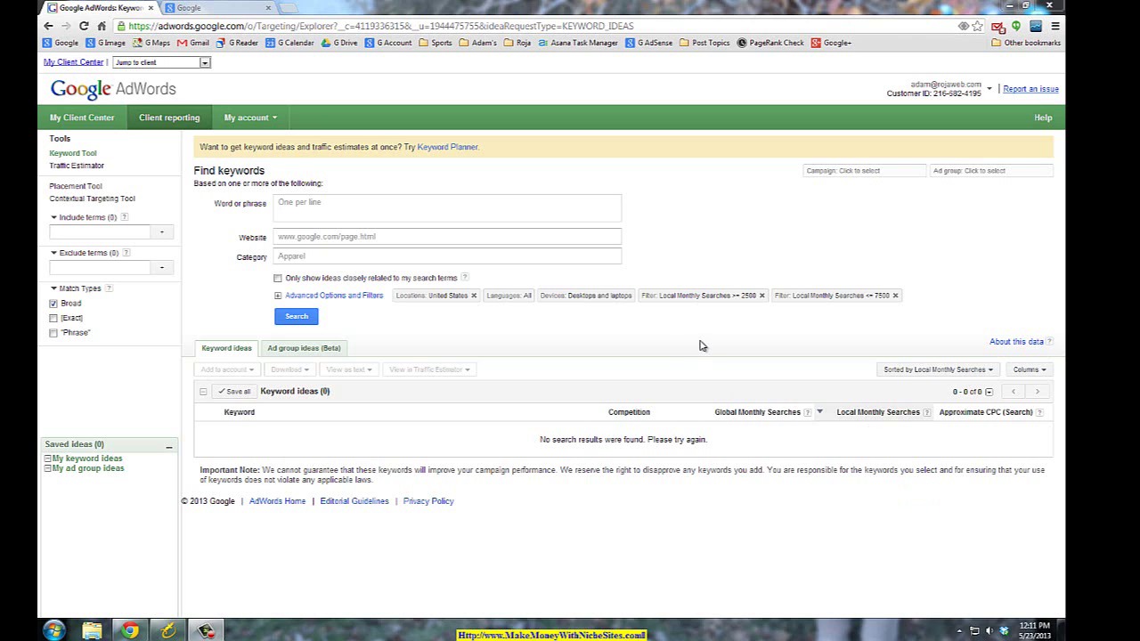
# - Change the keyword match type from Broad to Exact and expand the advanced options and filters
pyautogui.click(53, 303)
pyautogui.click(53, 318)
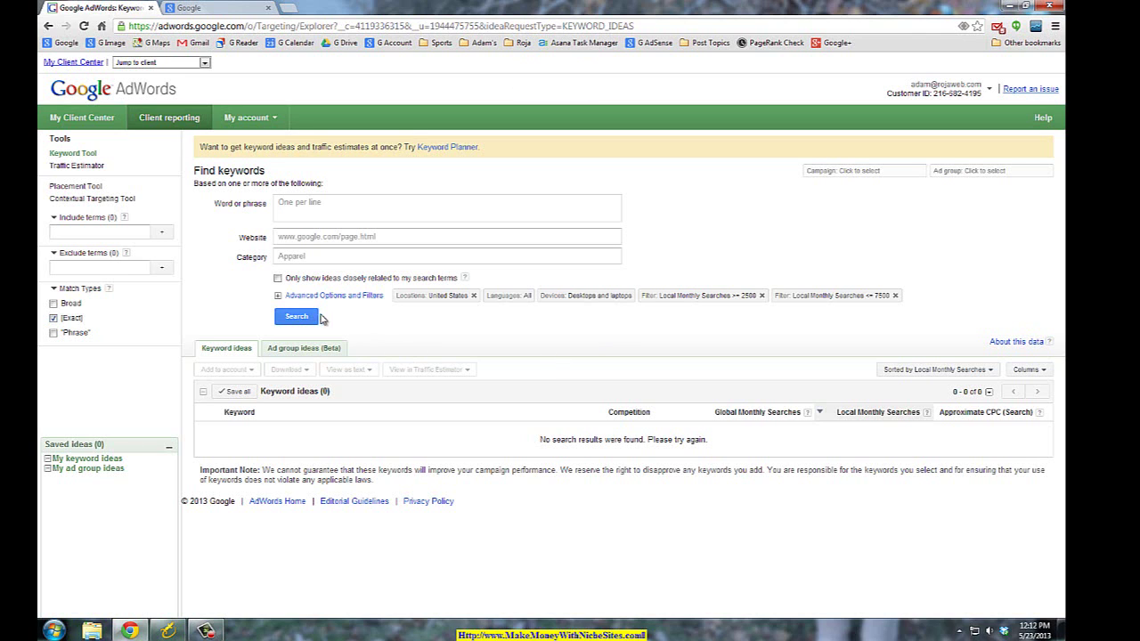
pyautogui.click(277, 298)
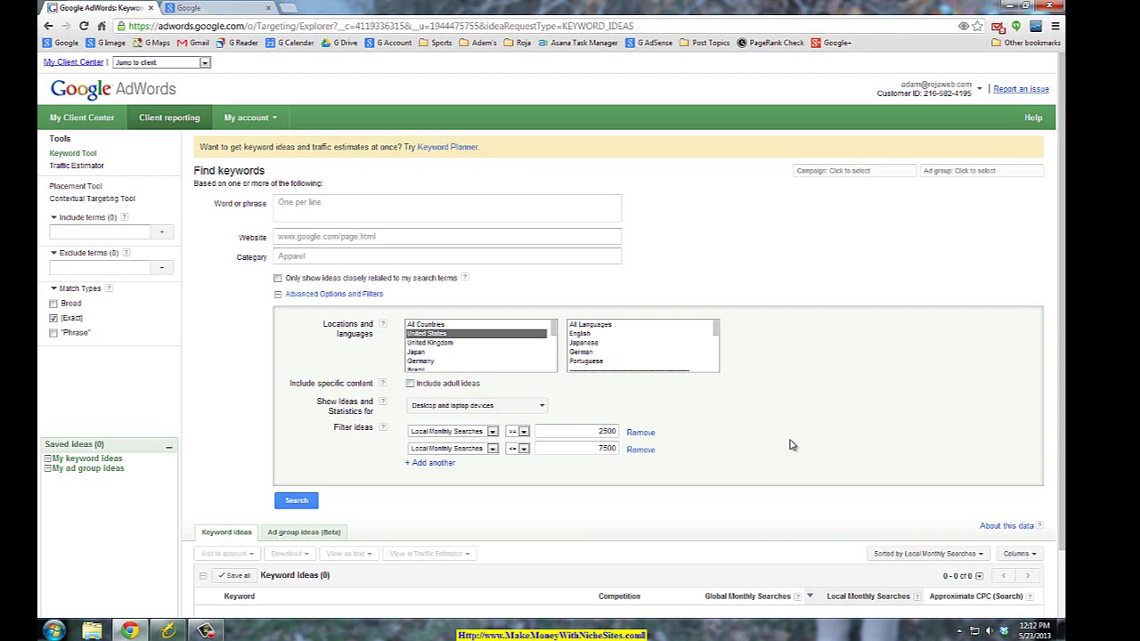
# - Enter baseball, football, soccer and basketball as seed words, one per line
pyautogui.click(424, 207)
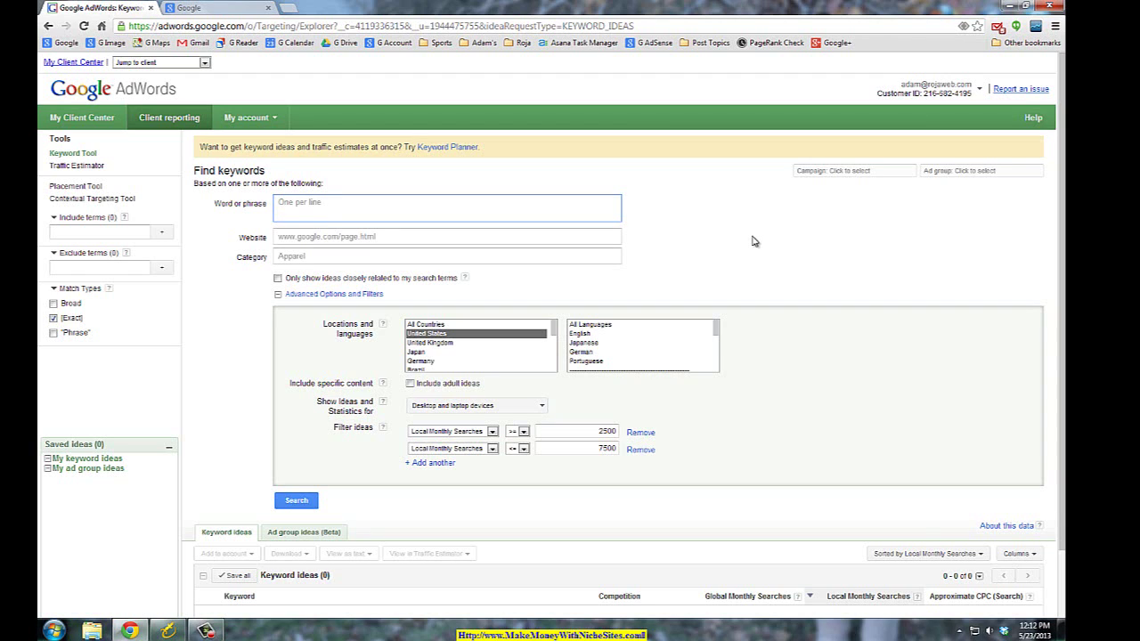
pyautogui.write('baseball')
pyautogui.press('Return')
pyautogui.write('football')
pyautogui.press('Return')
pyautogui.write('soccer')
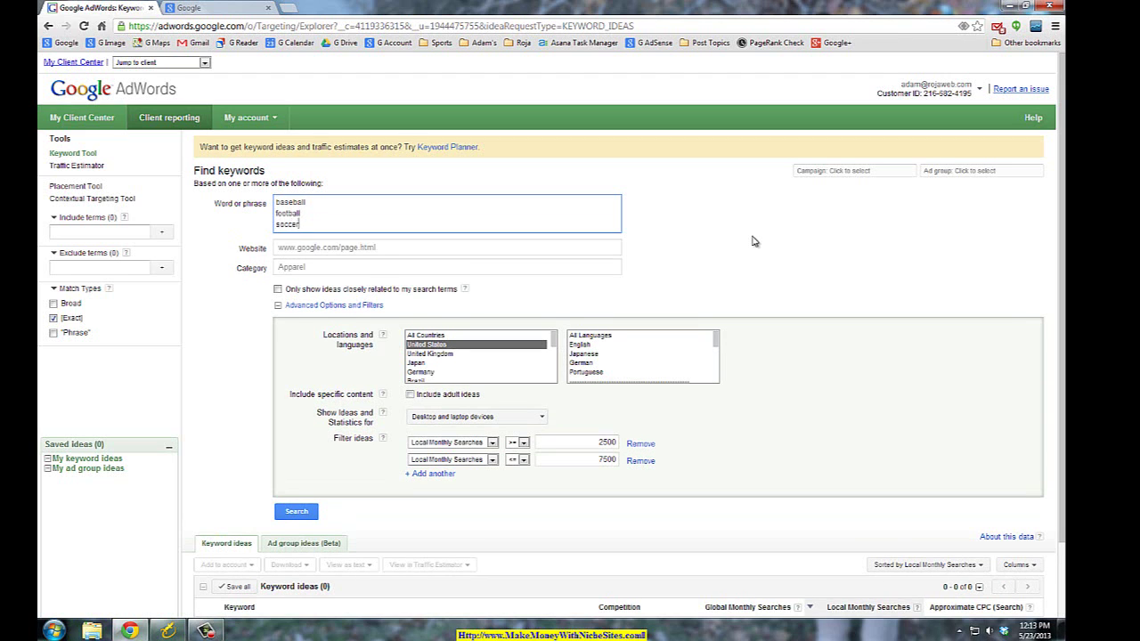
pyautogui.press('Return')
pyautogui.write('basketbal')
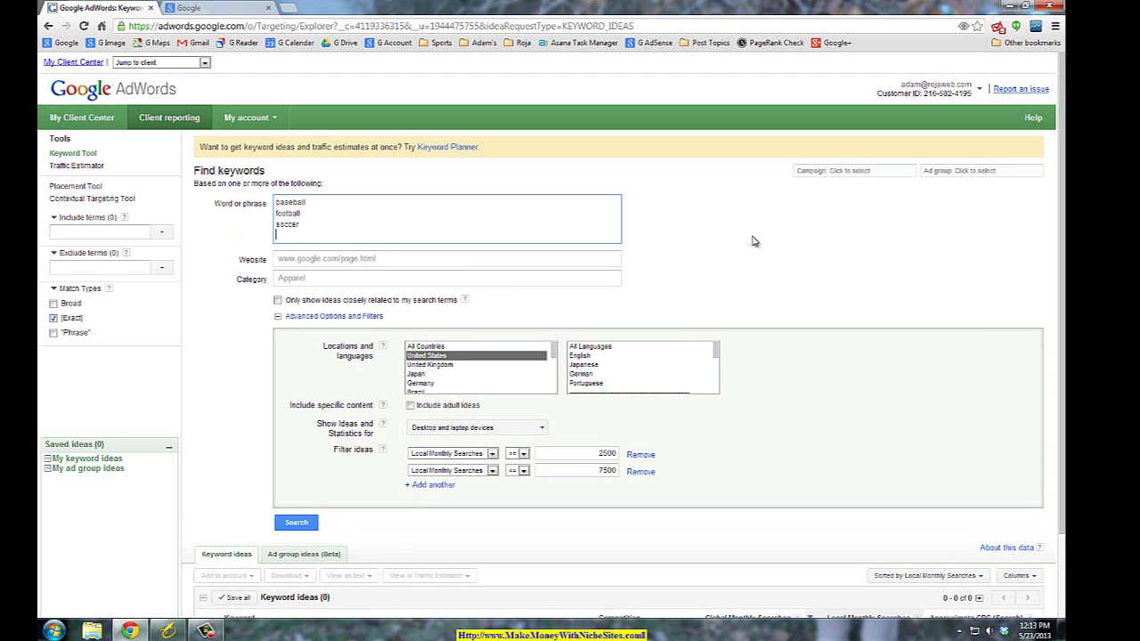
pyautogui.write('l')
pyautogui.press('Return')
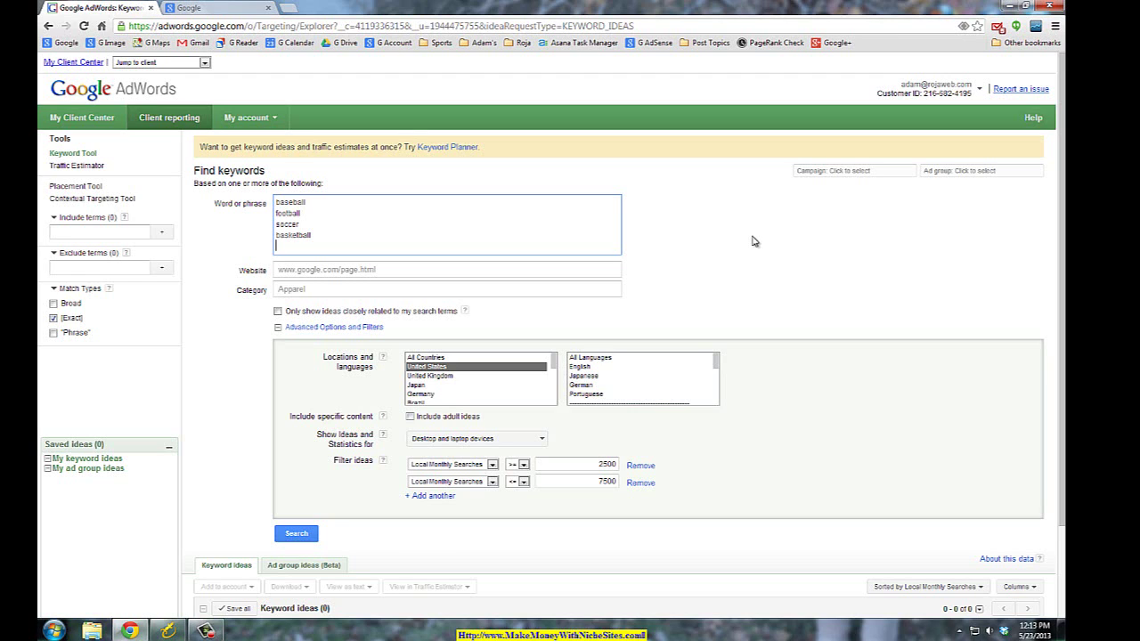
# - Add "camping" and "outdoor activites for children" to the seed words, collapse the advanced options and run the keyword search
pyautogui.write('camping')
pyautogui.press('Return')
pyautogui.write('out')
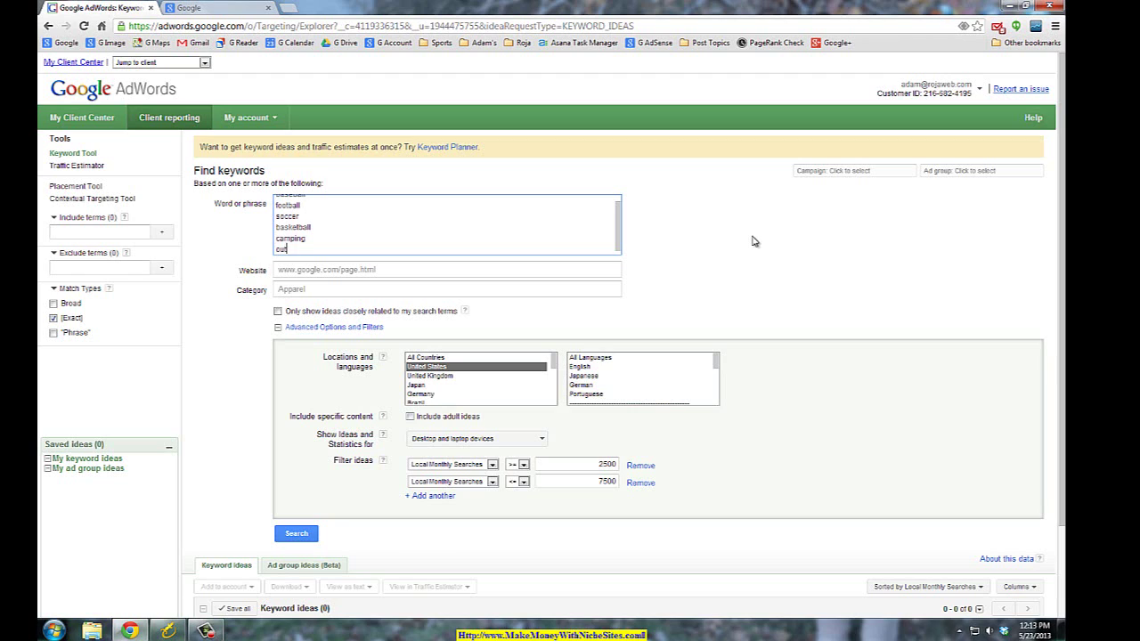
pyautogui.write('door activites for children')
pyautogui.press('Return')
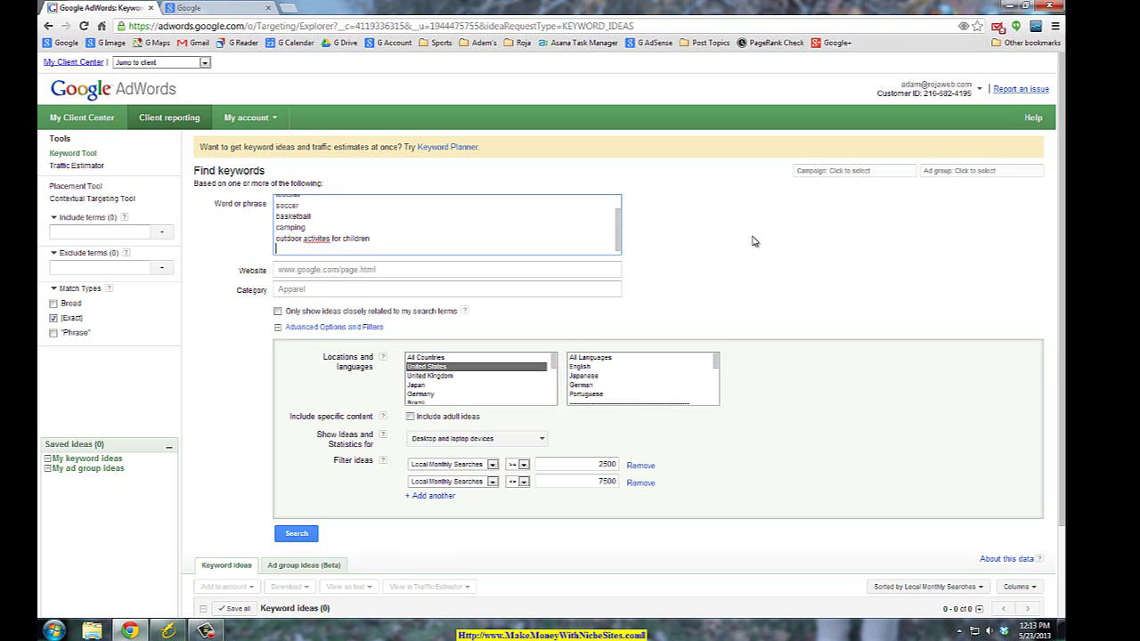
pyautogui.click(278, 328)
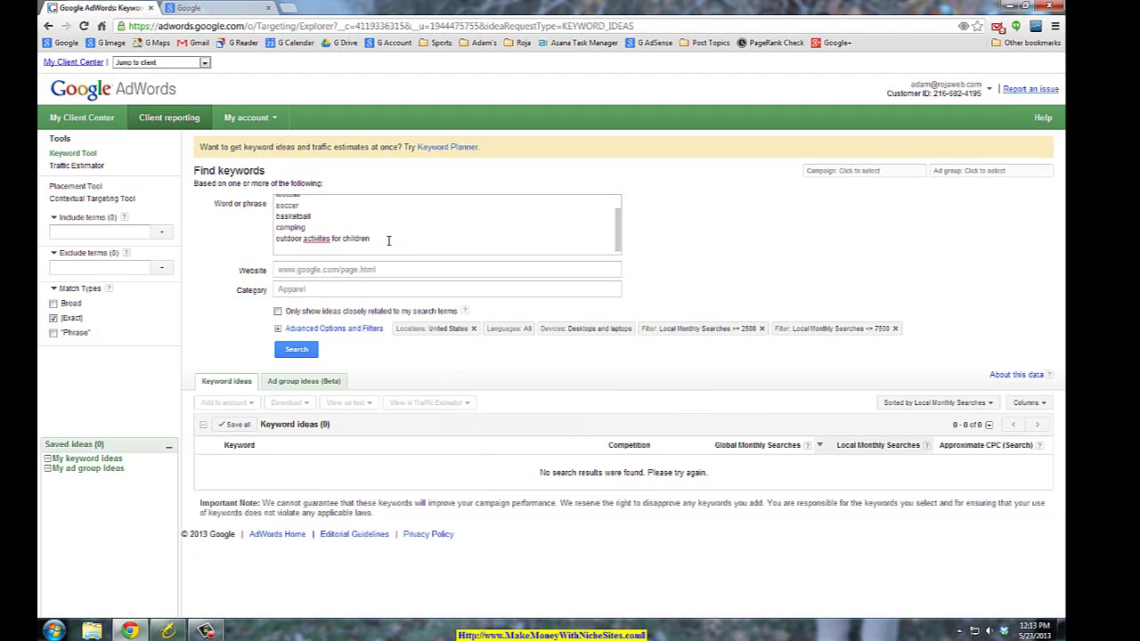
pyautogui.click(297, 349)
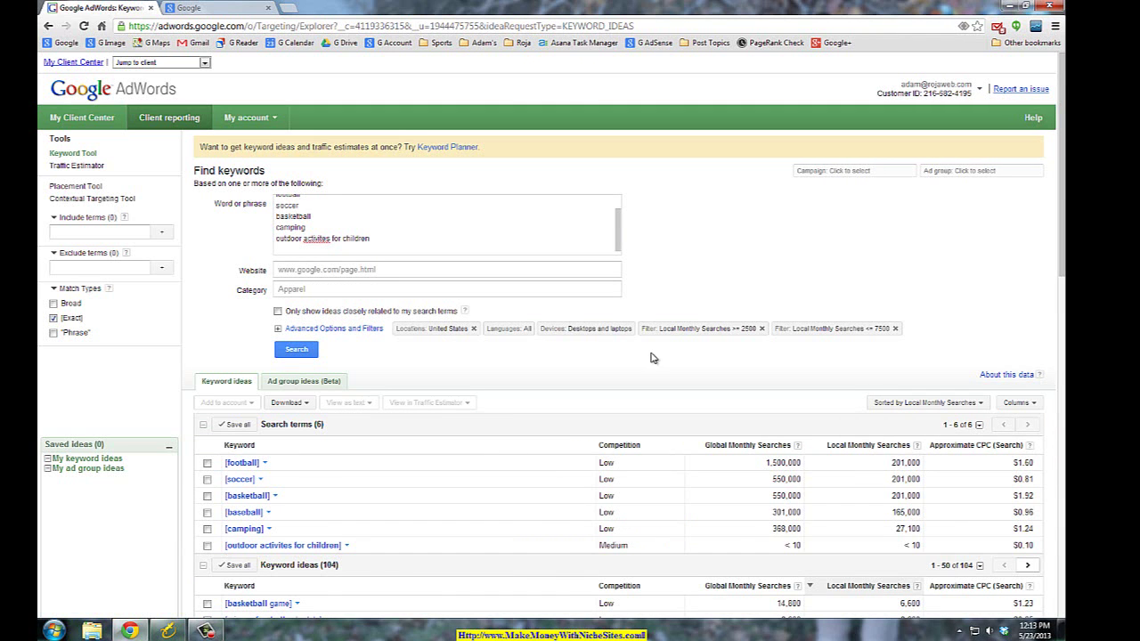
# - Look through the keyword ideas for the six seed terms, comparing competition, monthly searches and cost per click
pyautogui.scroll(-5, 654, 357)
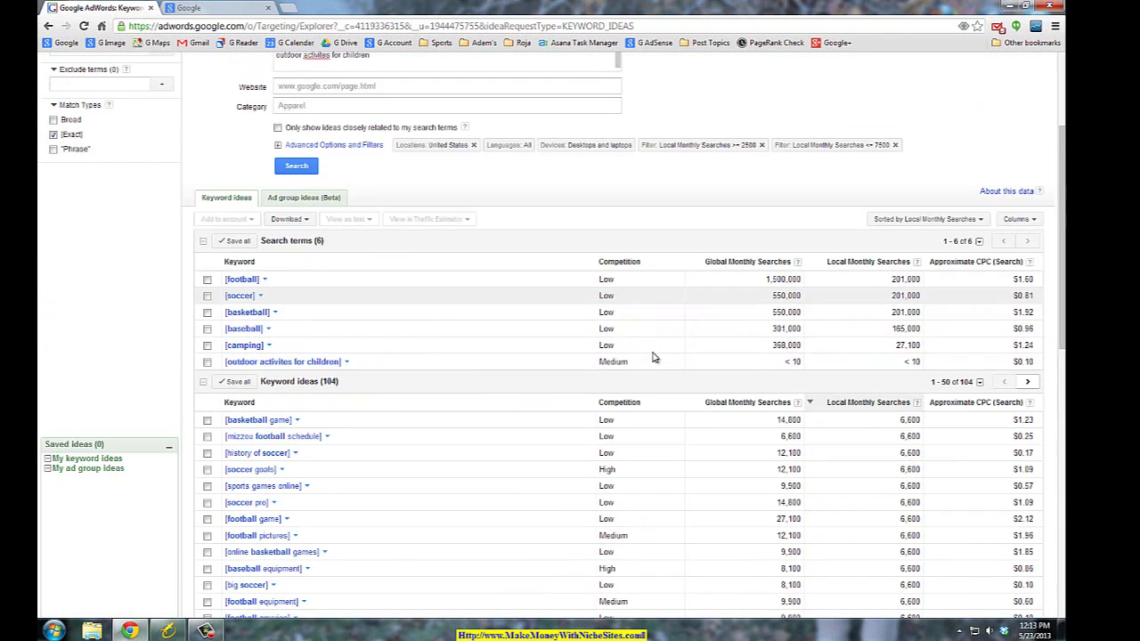
pyautogui.scroll(-5, 502, 386)
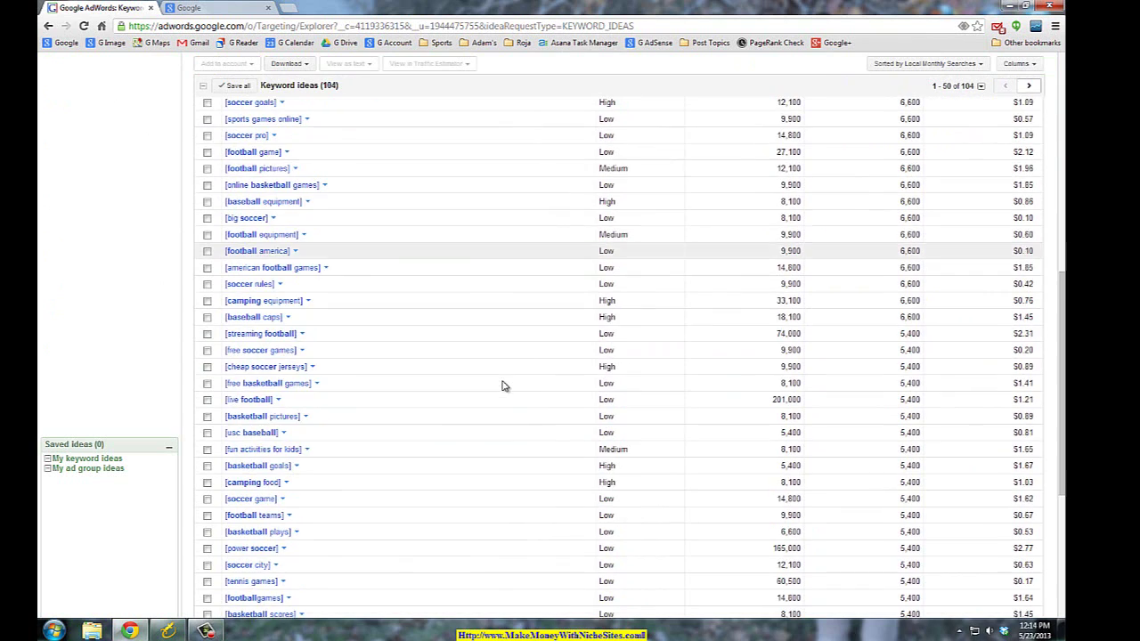
pyautogui.scroll(-4, 502, 386)
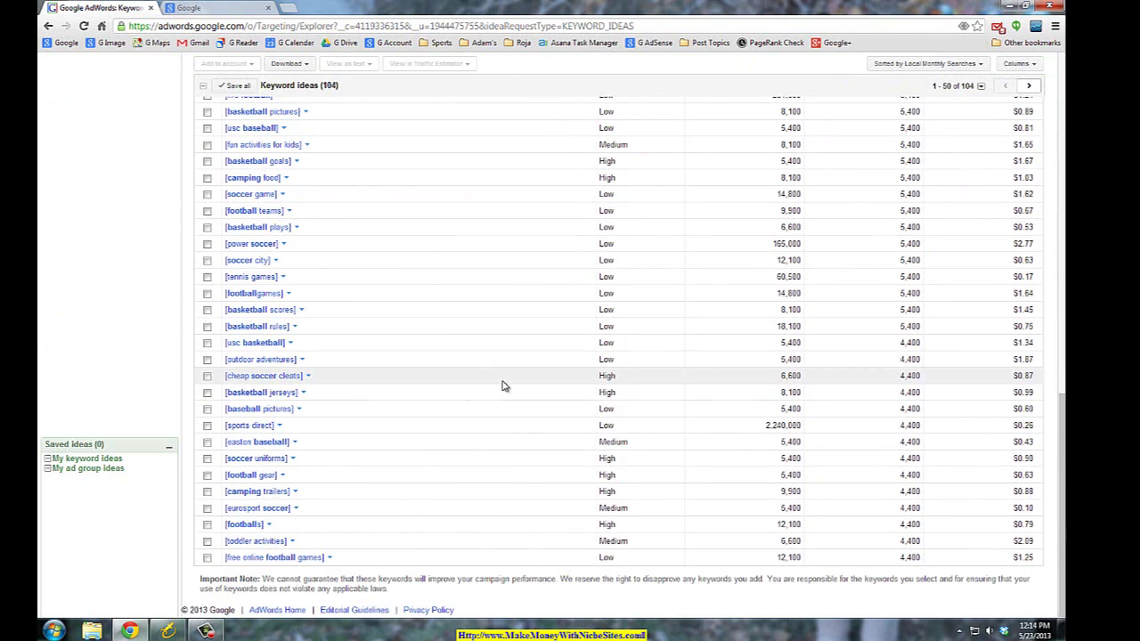
pyautogui.scroll(5, 502, 386)
pyautogui.scroll(5, 503, 385)
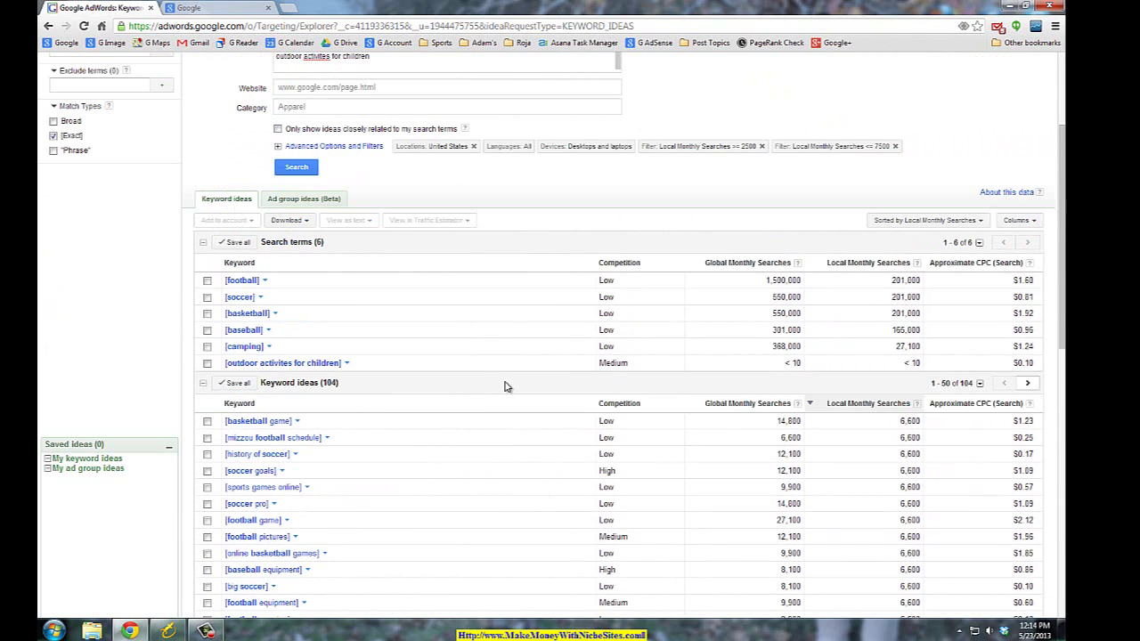
pyautogui.scroll(-4, 505, 385)
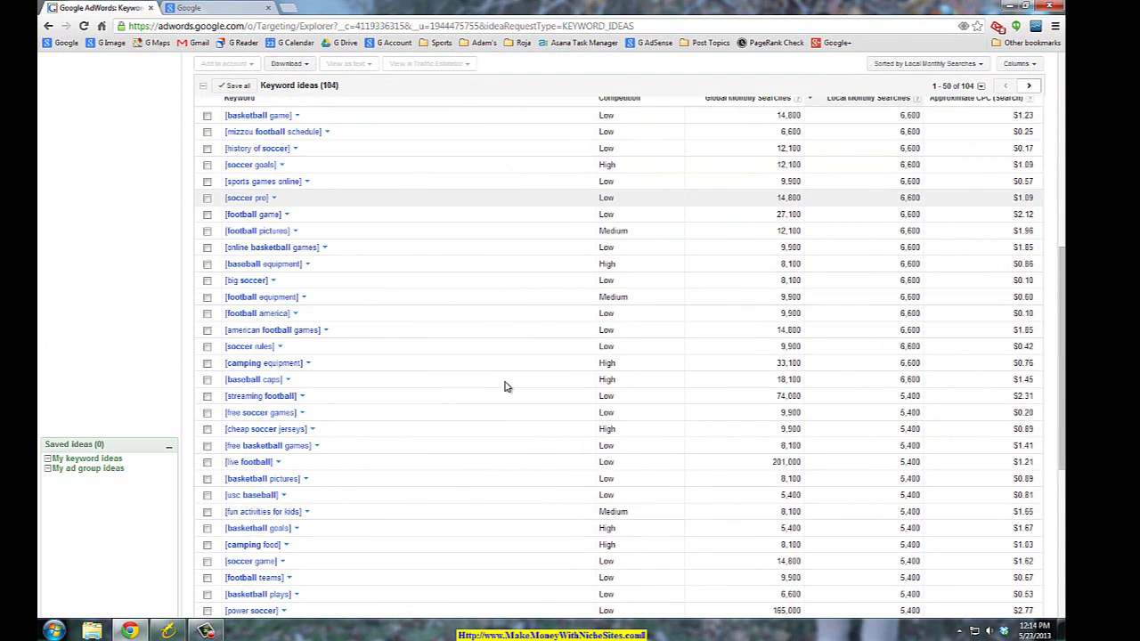
pyautogui.scroll(7, 505, 385)
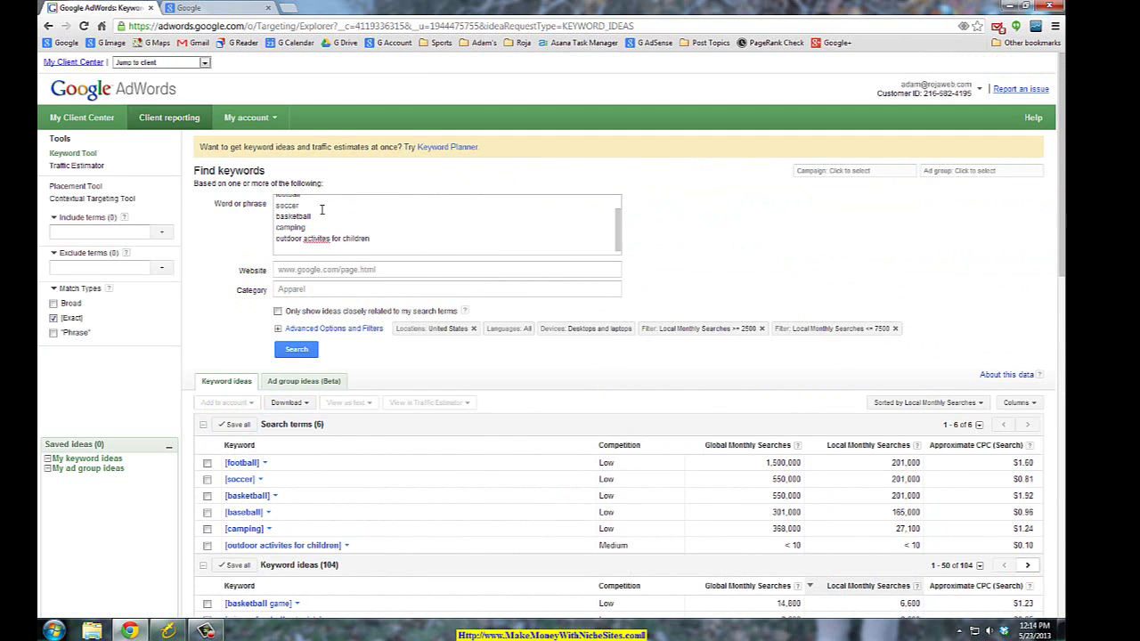
# - Request more keyword ideas like "camping equipment" from the results
pyautogui.scroll(-1, 446, 315)
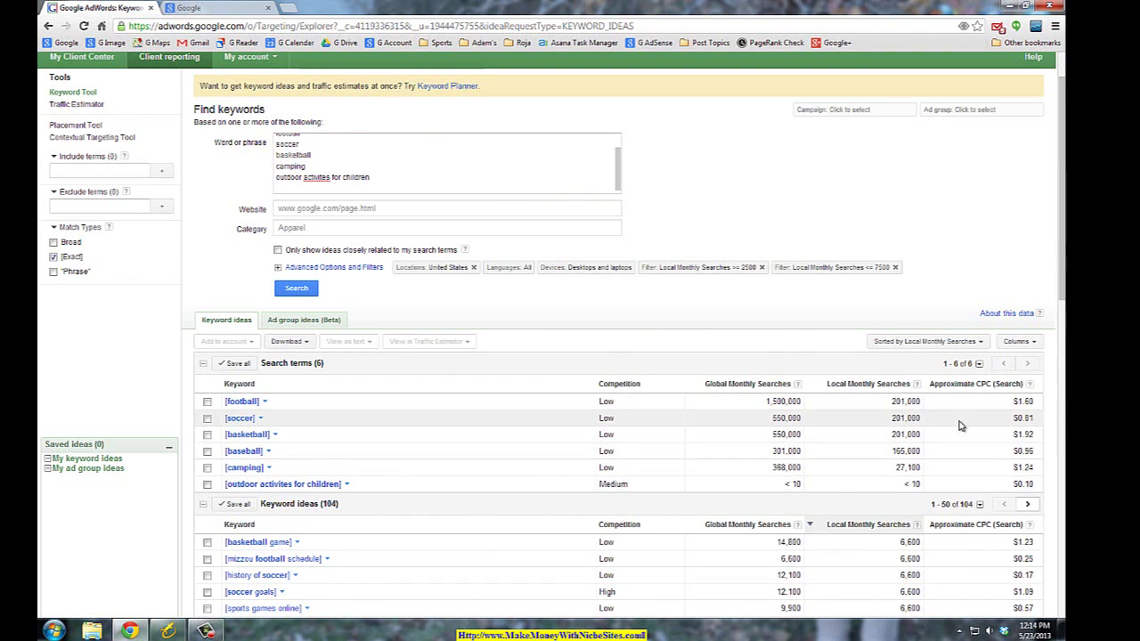
pyautogui.scroll(-1, 960, 424)
pyautogui.scroll(-1, 960, 424)
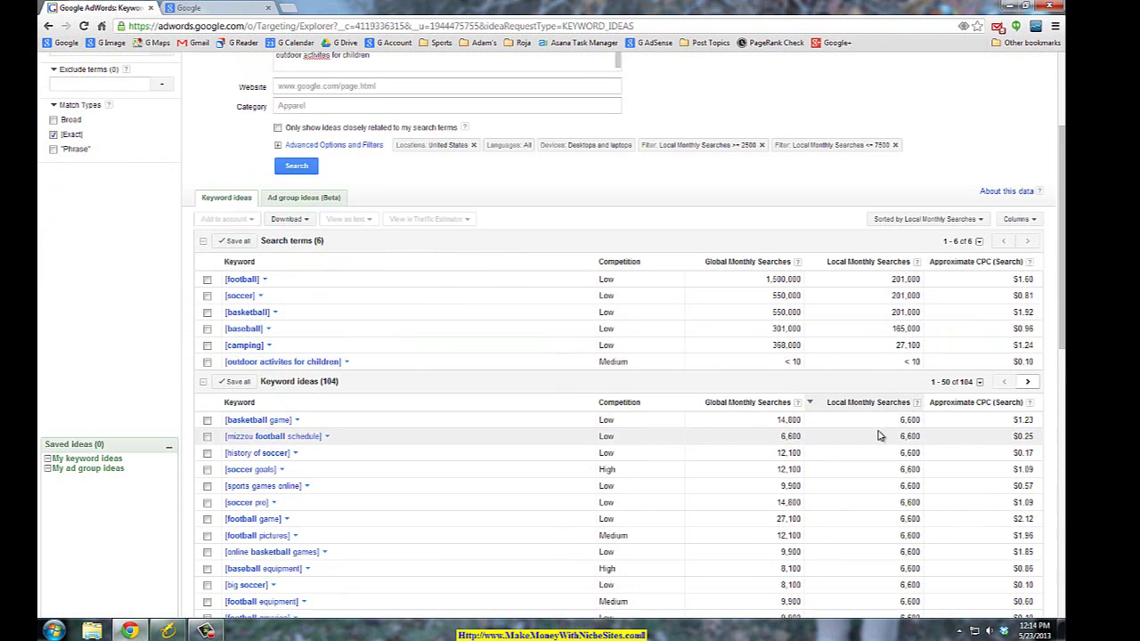
pyautogui.scroll(-1, 877, 434)
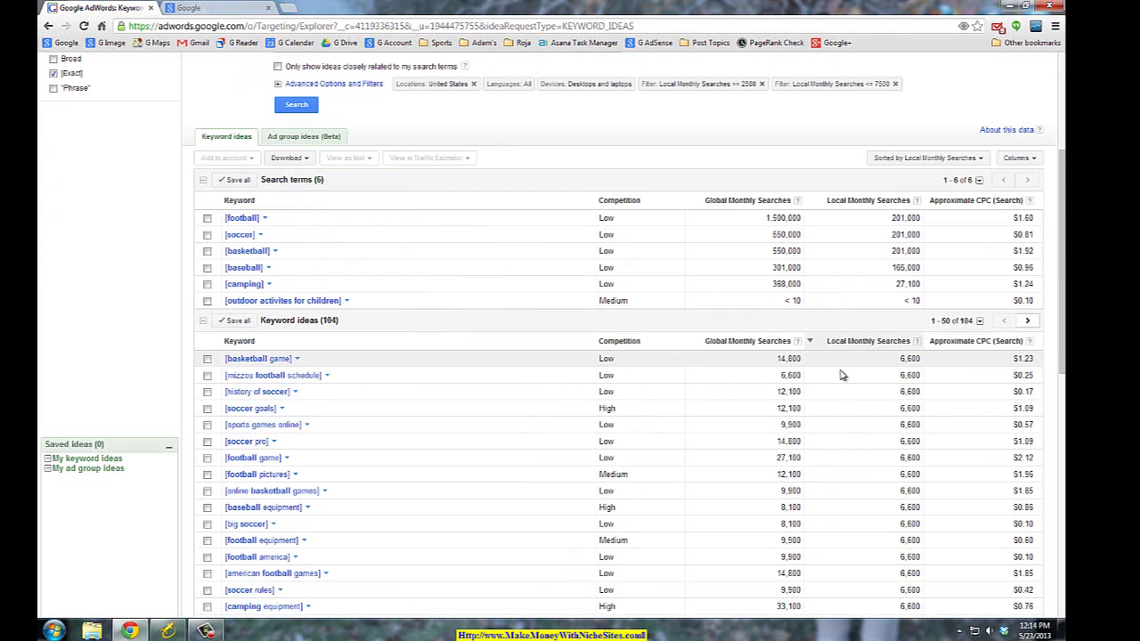
pyautogui.scroll(-4, 825, 419)
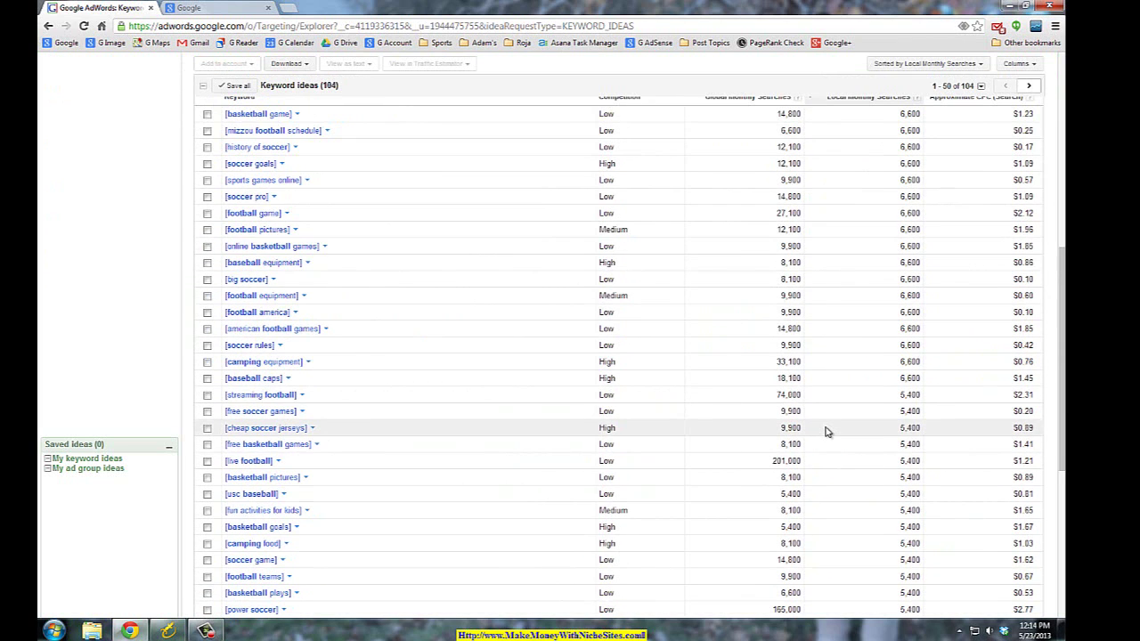
pyautogui.click(289, 365)
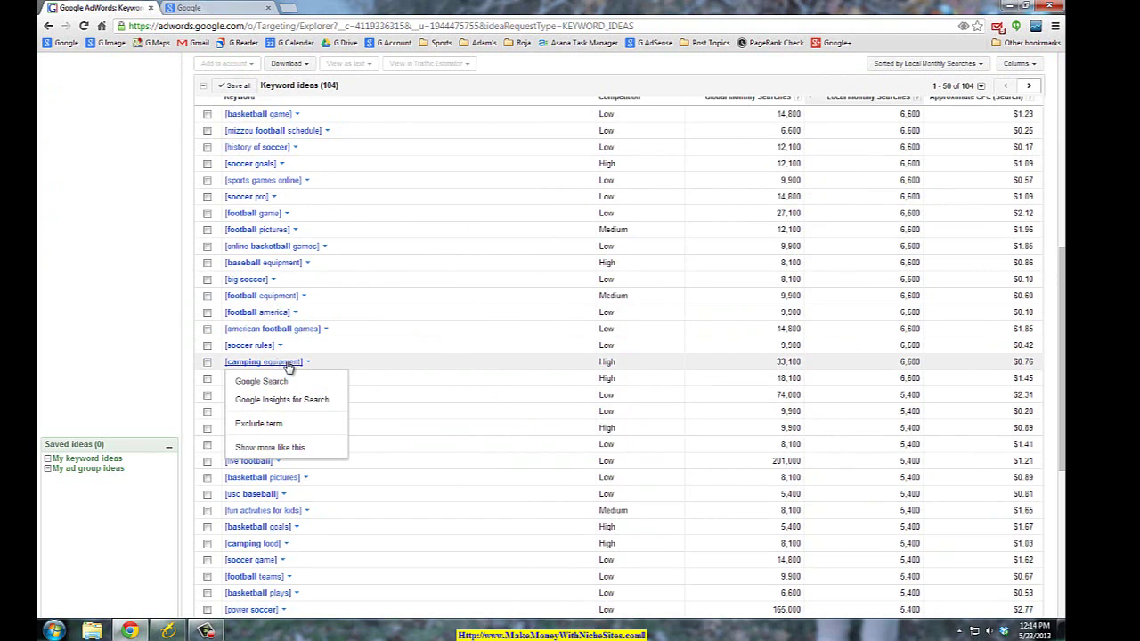
pyautogui.click(270, 447)
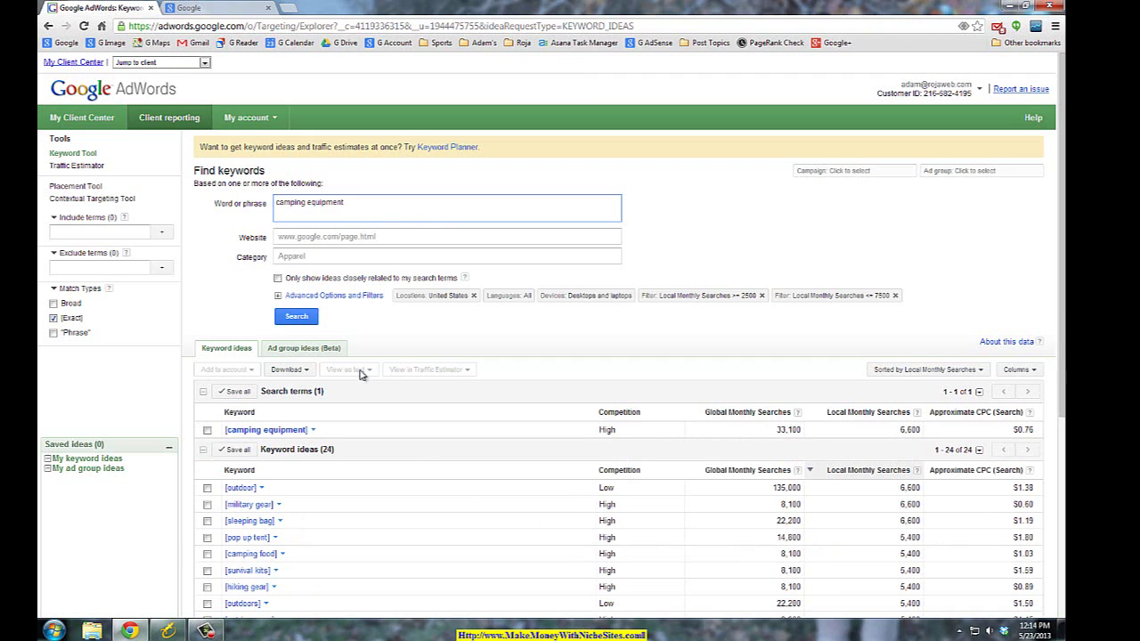
# - Request more keyword ideas like "backpacking gear" from the camping equipment results
pyautogui.scroll(-3, 465, 481)
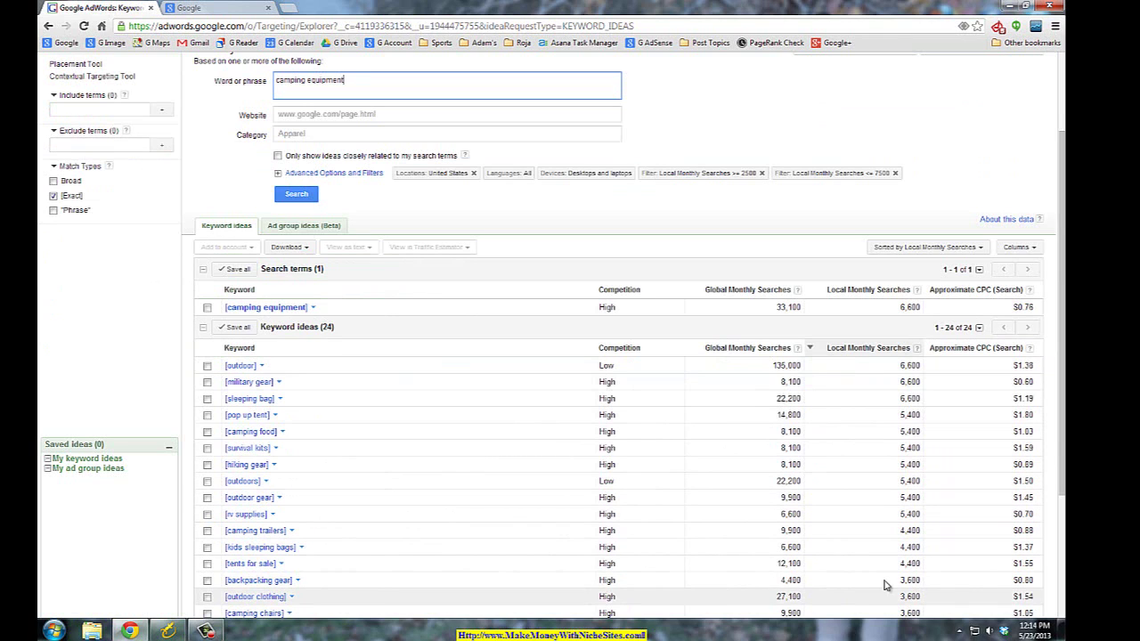
pyautogui.click(298, 580)
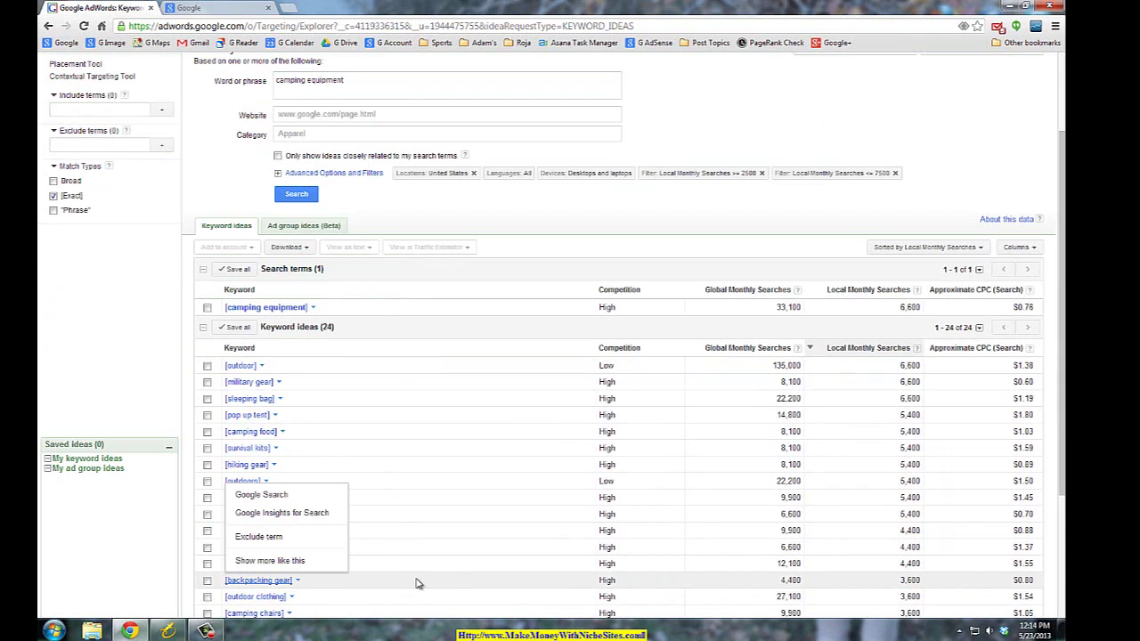
pyautogui.click(282, 561)
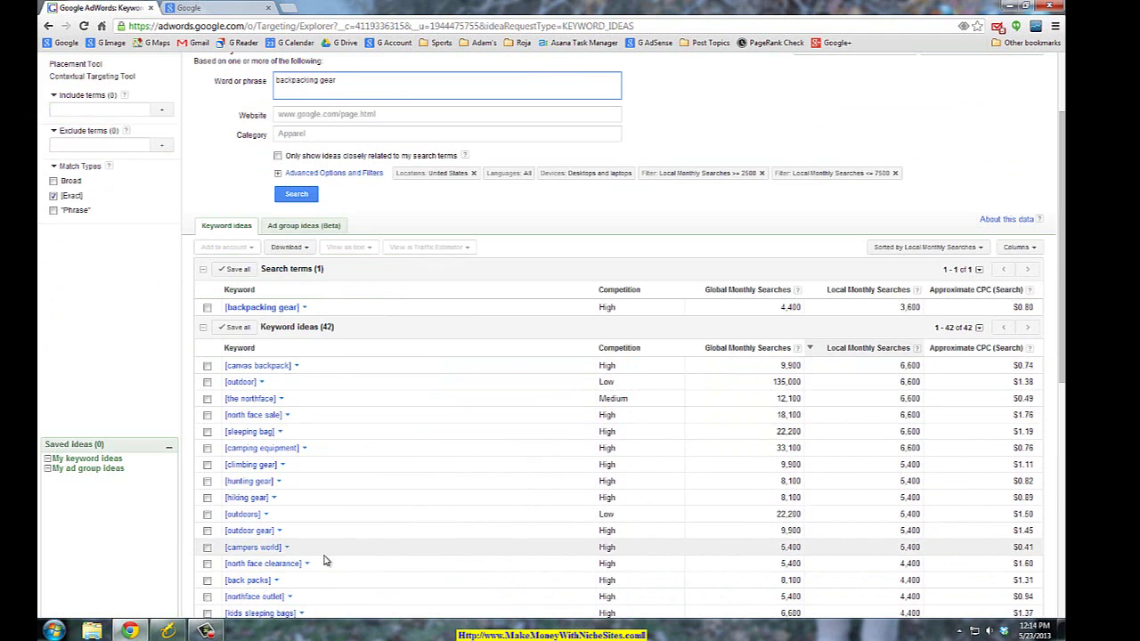
# - Review the backpacking gear ideas, then replace the search phrase with "backpacks" and run the keyword search
pyautogui.scroll(-1, 349, 570)
pyautogui.scroll(-4, 349, 570)
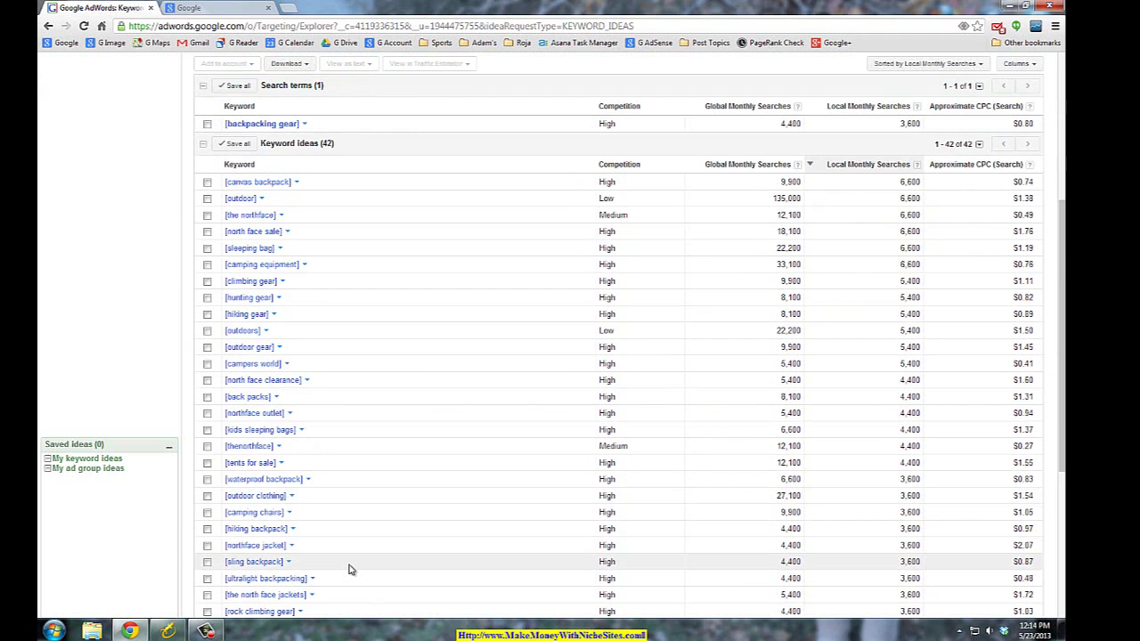
pyautogui.scroll(7, 349, 570)
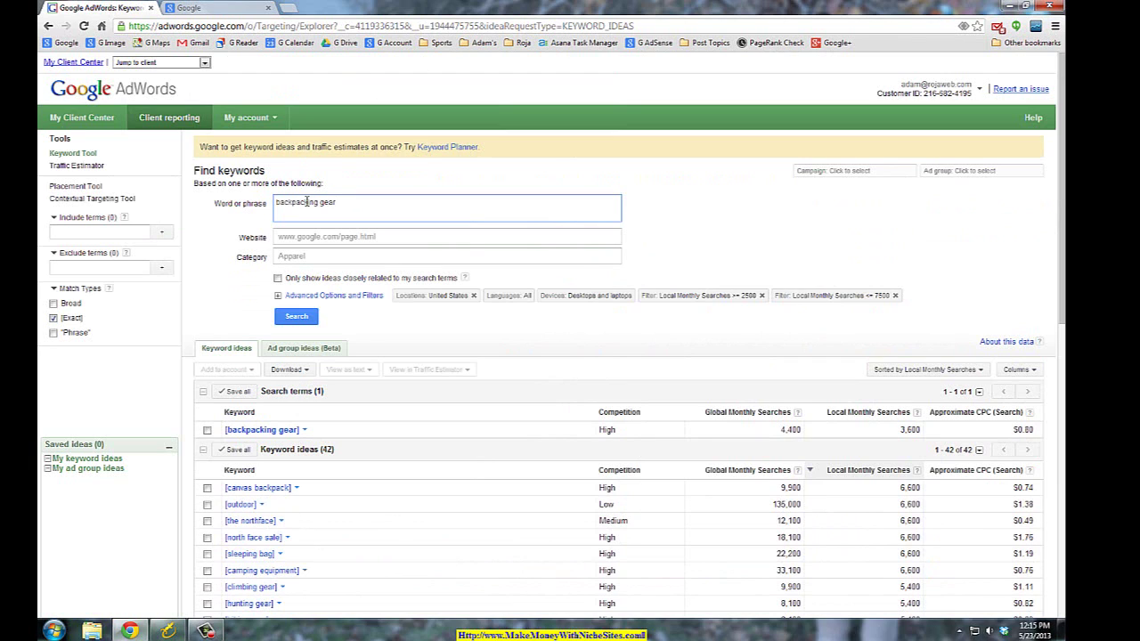
pyautogui.moveTo(306, 202); pyautogui.dragTo(406, 210)
pyautogui.write('k')
pyautogui.click(305, 316)
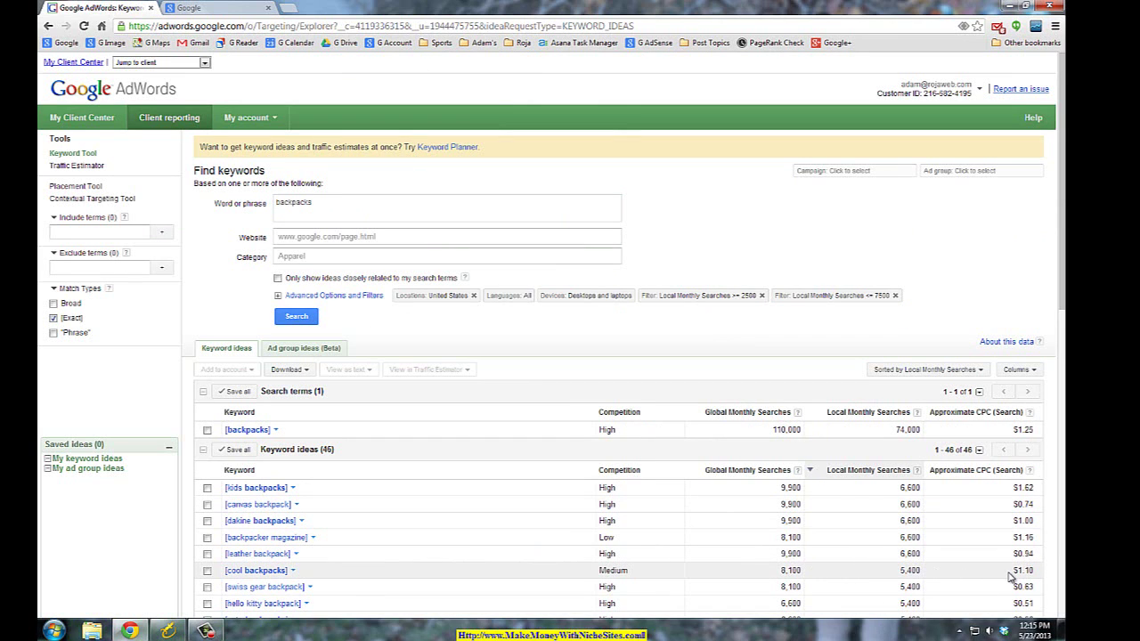
# - Request more keyword ideas like "cool backpacks" and run the search for that phrase
pyautogui.click(293, 571)
pyautogui.click(286, 551)
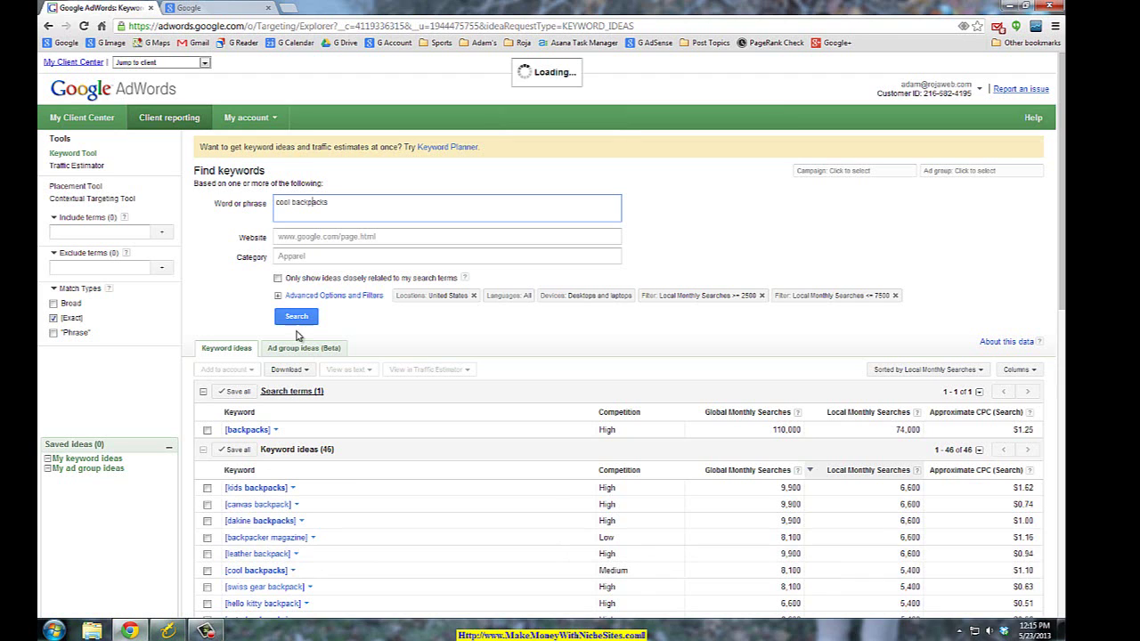
pyautogui.click(297, 318)
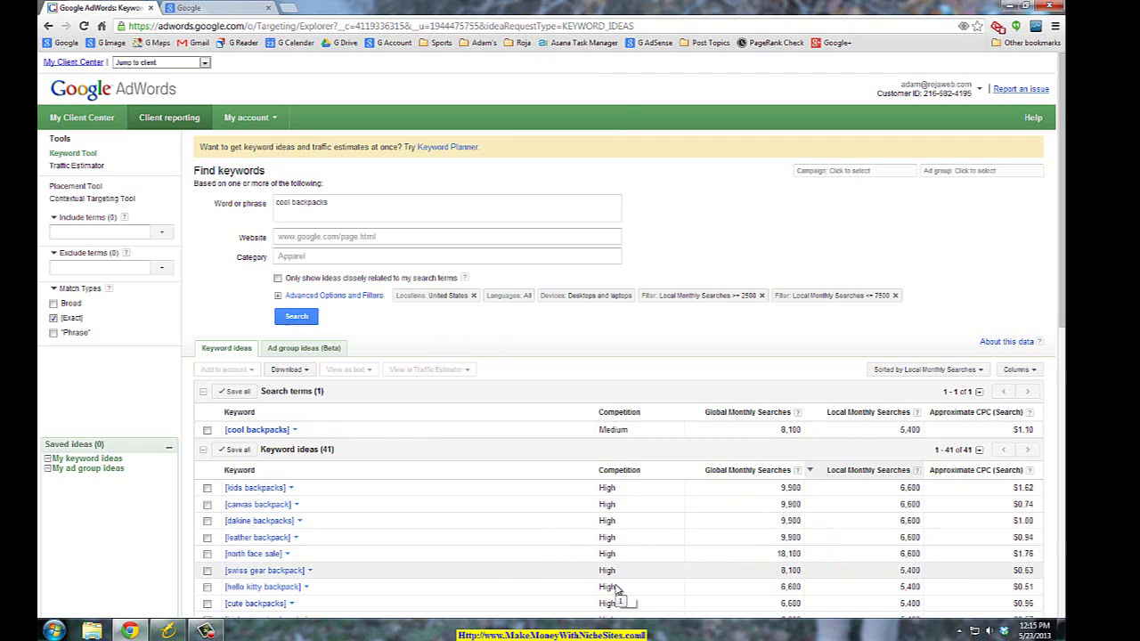
# - Copy the phrase "cool backpacks" from the keyword results and search for it on Google
pyautogui.scroll(-3, 606, 570)
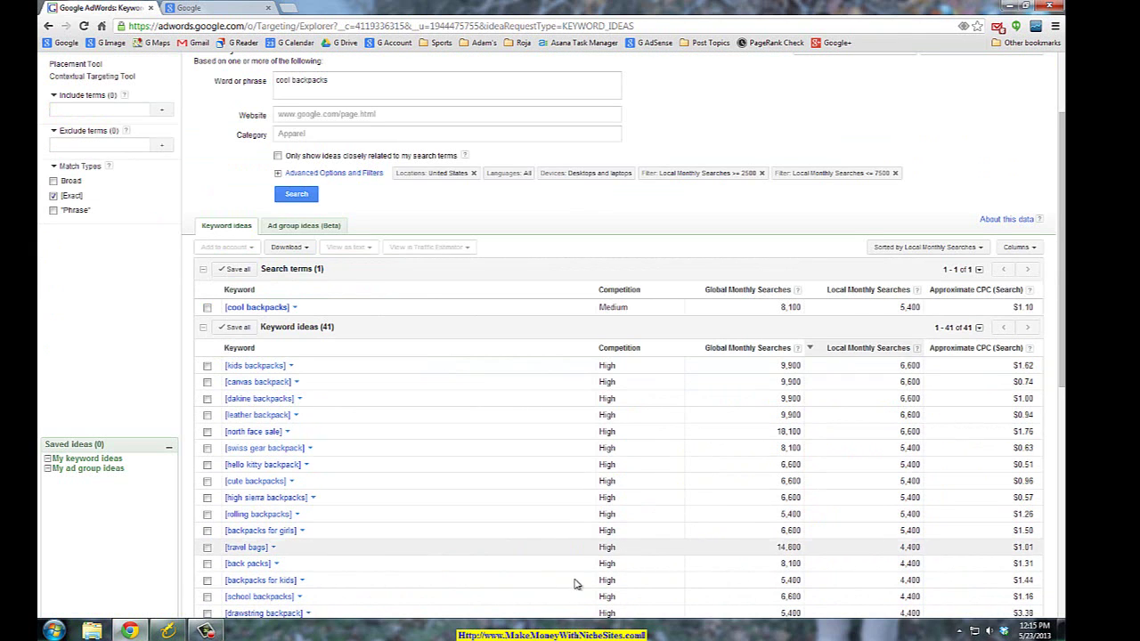
pyautogui.scroll(3, 668, 579)
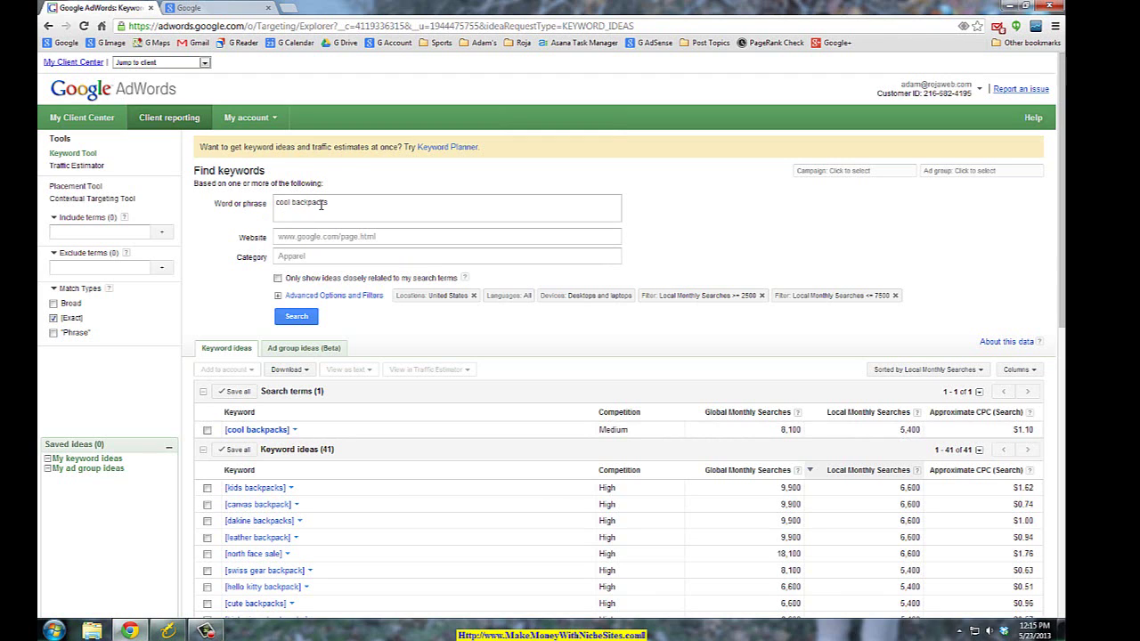
pyautogui.moveTo(335, 202); pyautogui.dragTo(277, 193)
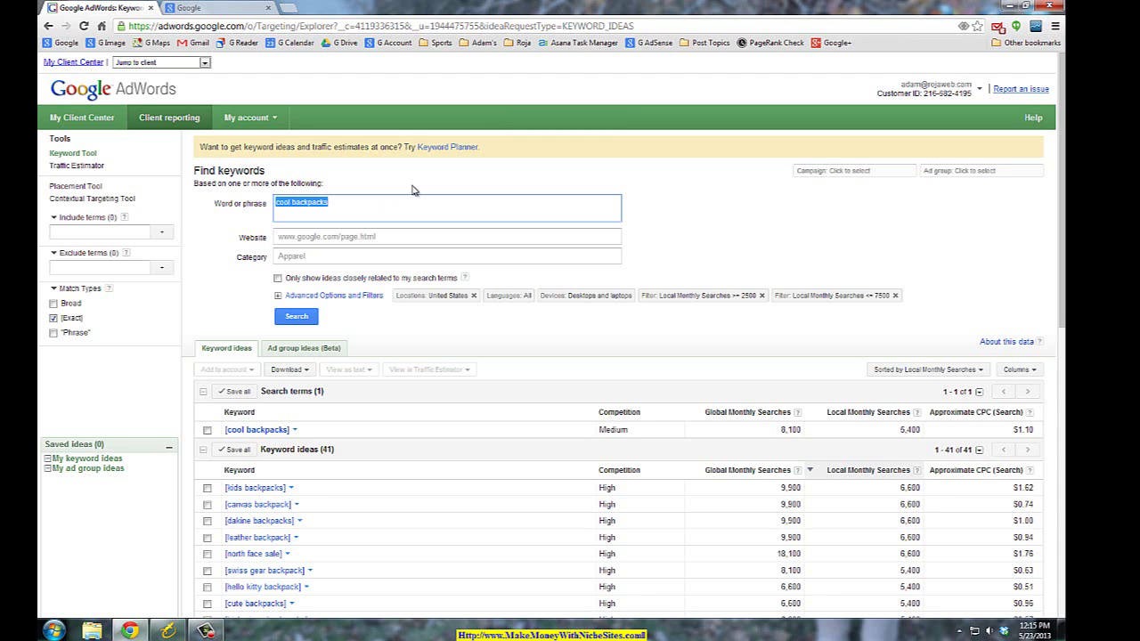
pyautogui.click(228, 11)
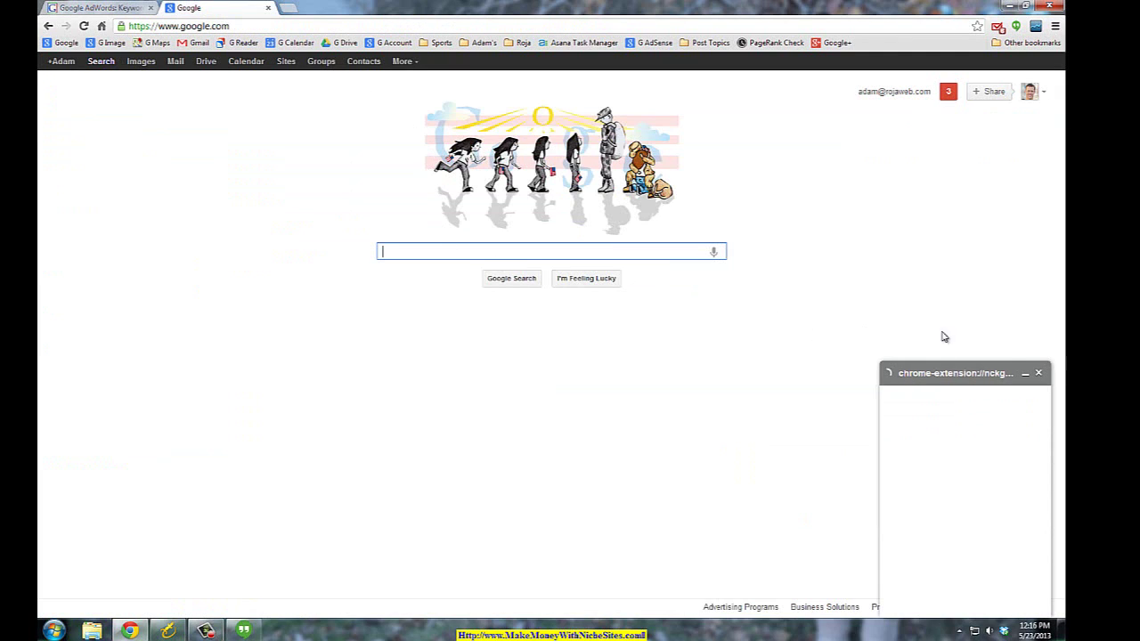
pyautogui.click(1026, 373)
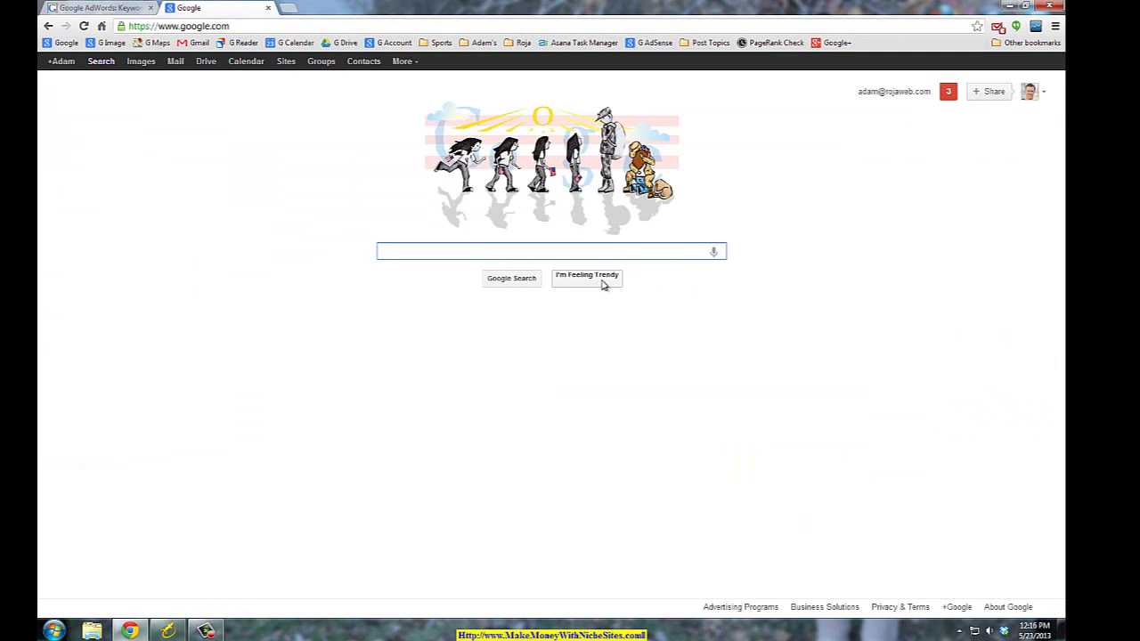
pyautogui.write('cool backpacks')
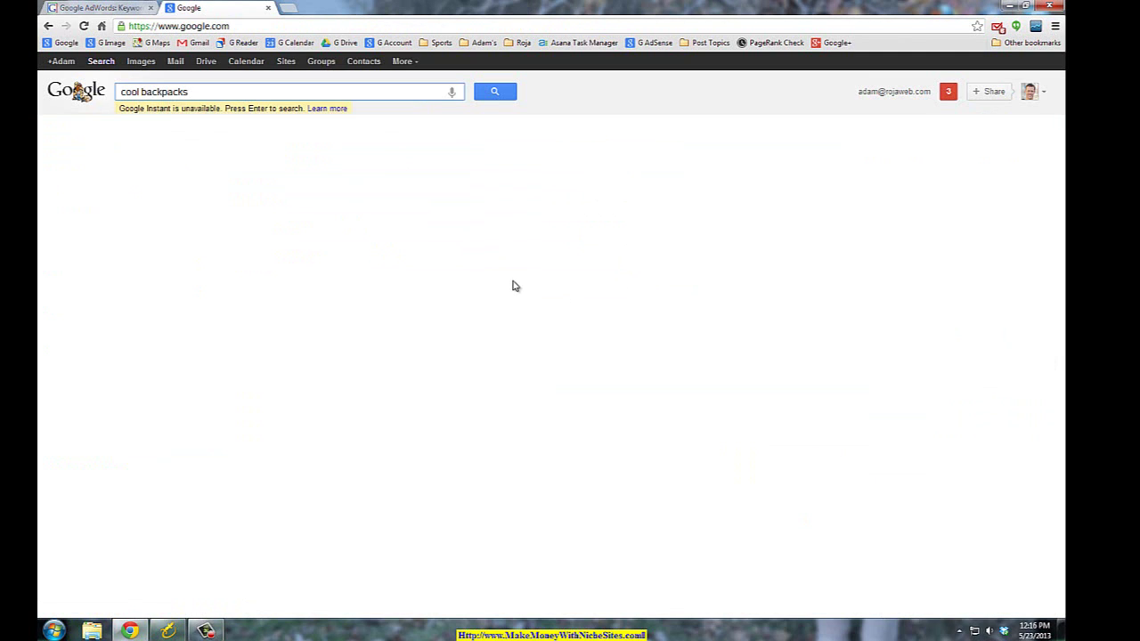
pyautogui.press('Return')
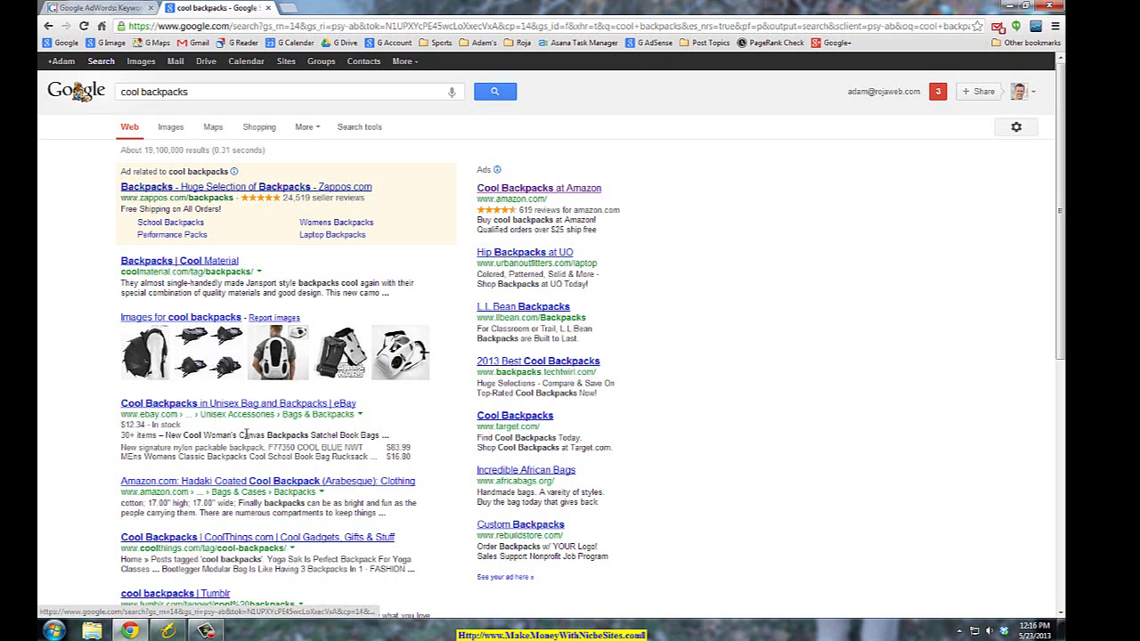
# - Review the Google results, then search again for "cool backpacks" as an exact phrase in quotation marks
pyautogui.scroll(-2, 240, 349)
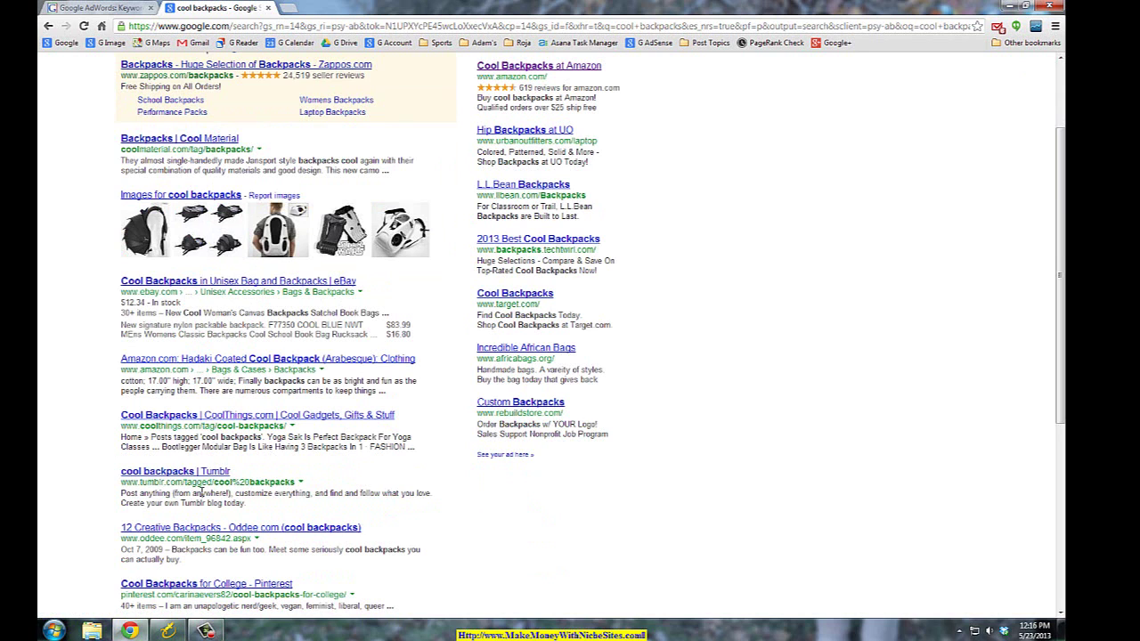
pyautogui.scroll(-2, 233, 504)
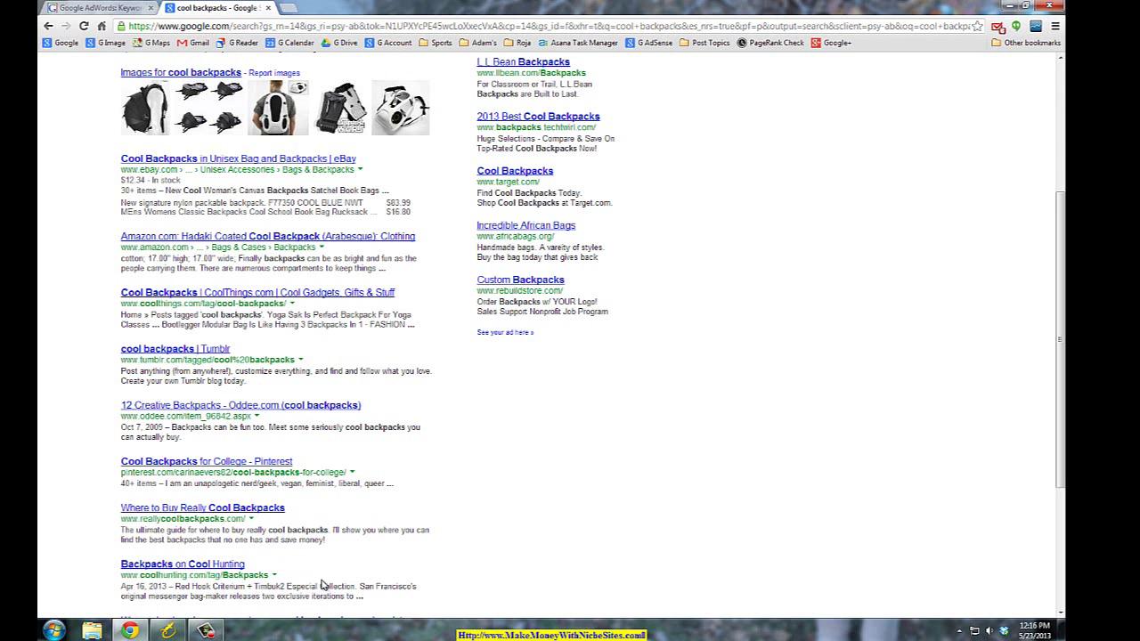
pyautogui.scroll(-3, 329, 583)
pyautogui.scroll(5, 348, 533)
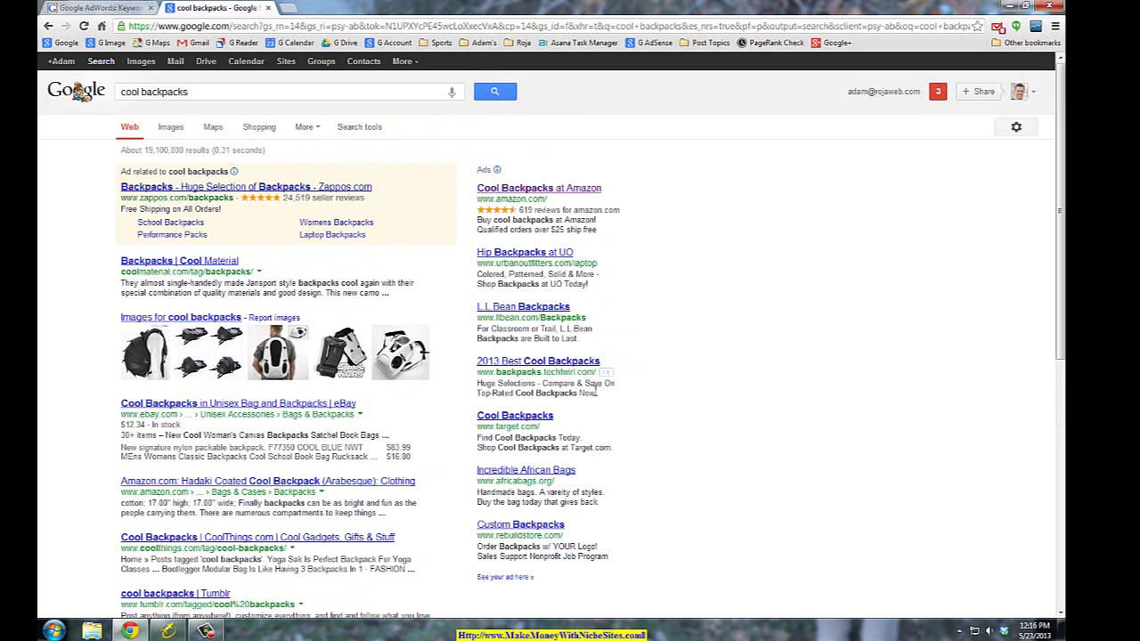
pyautogui.click(229, 93)
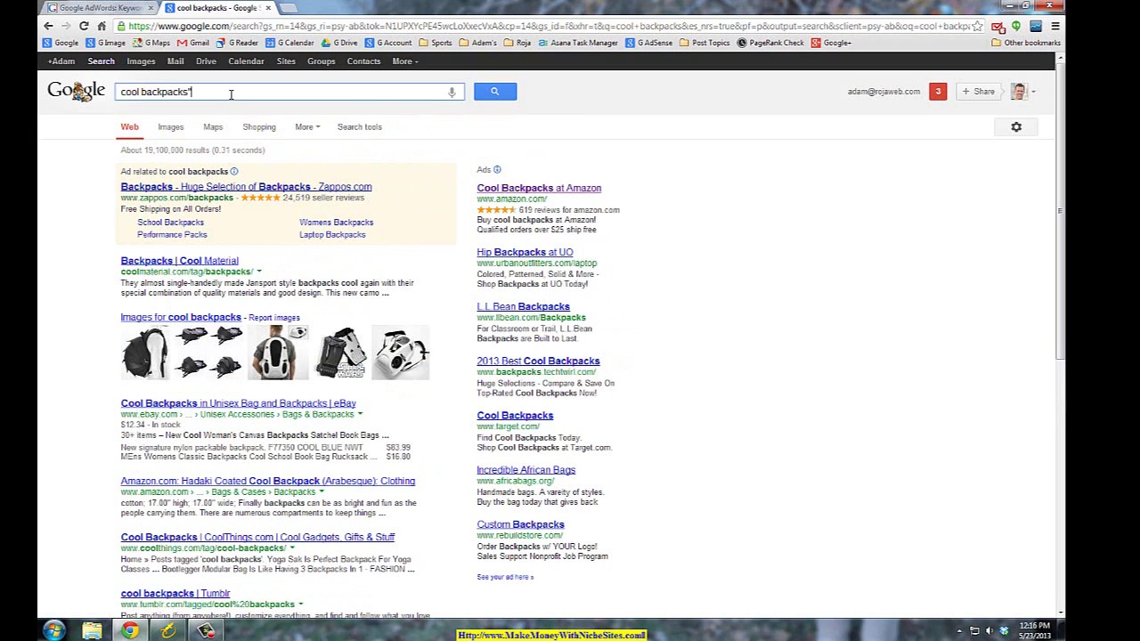
pyautogui.write('"')
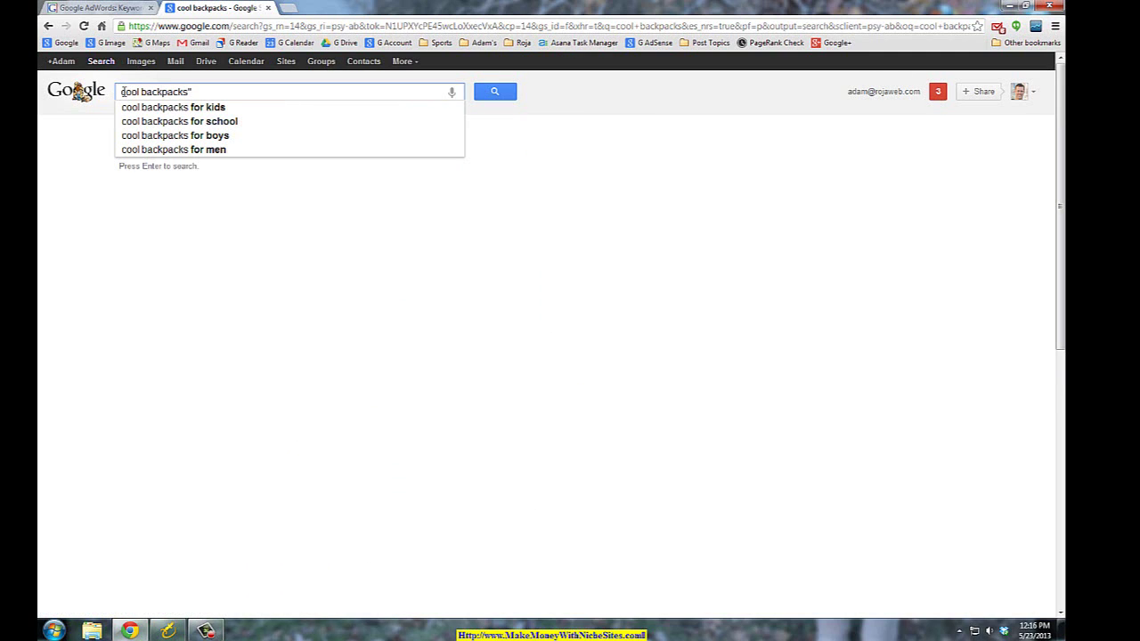
pyautogui.write('"')
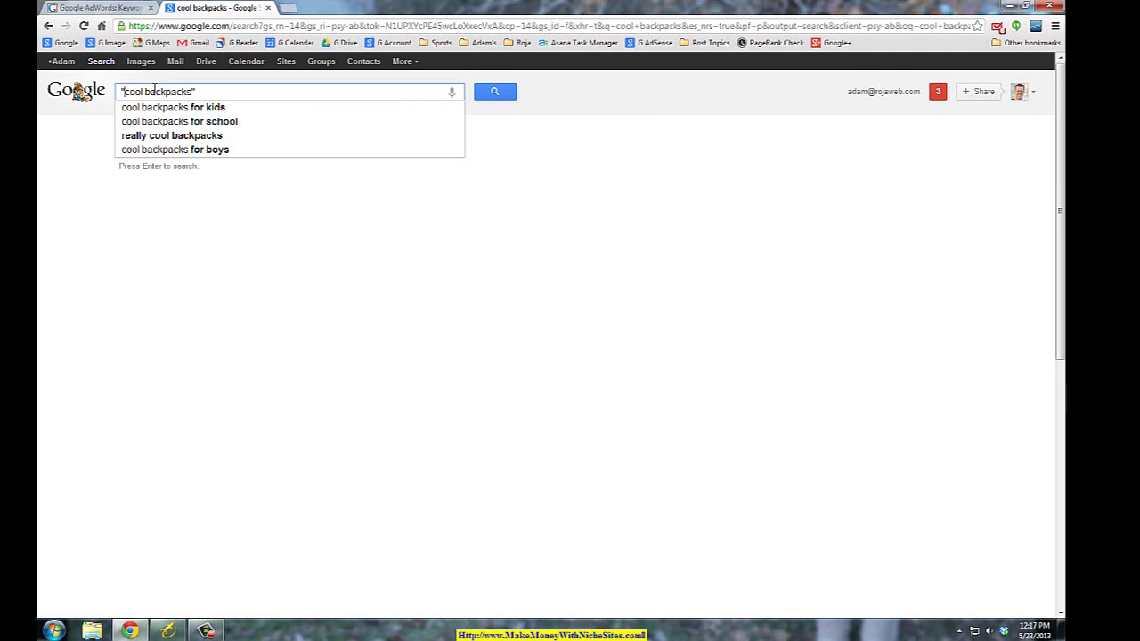
pyautogui.click(509, 96)
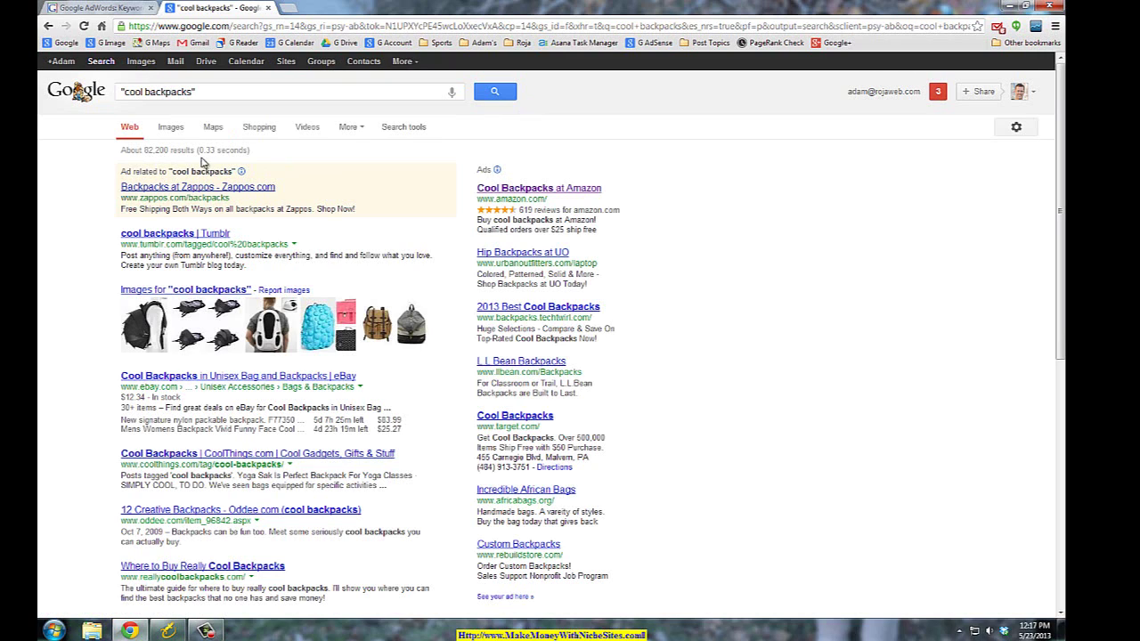
# - Examine the exact-phrase results for "cool backpacks", checking which competing sites rank and the number of matching pages
pyautogui.click(192, 97)
pyautogui.scroll(-3, 223, 339)
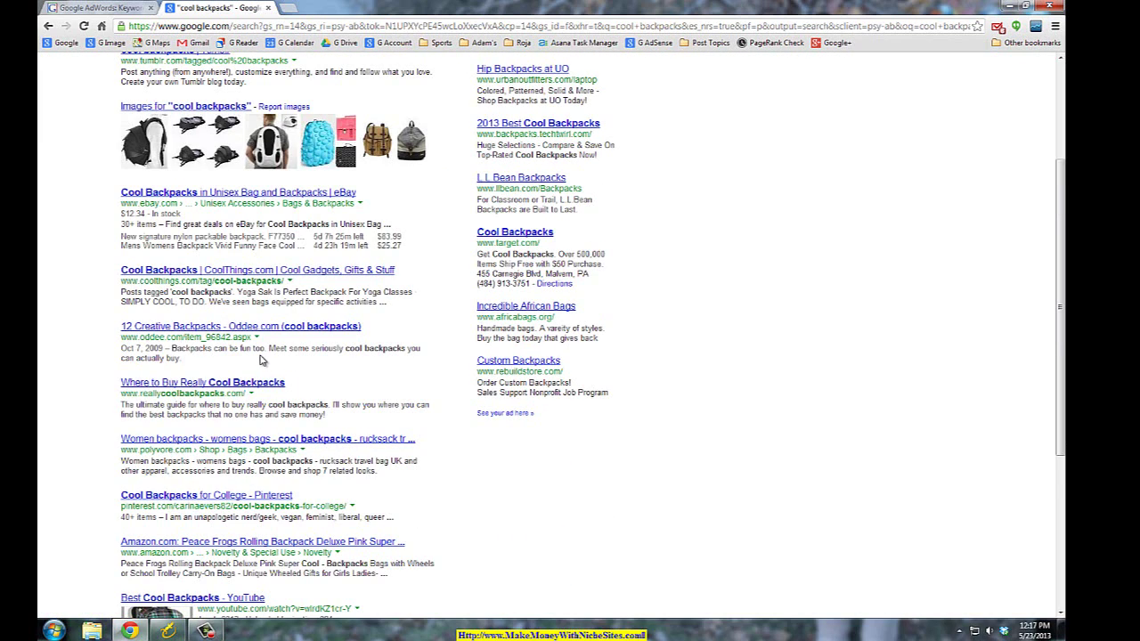
pyautogui.scroll(3, 260, 359)
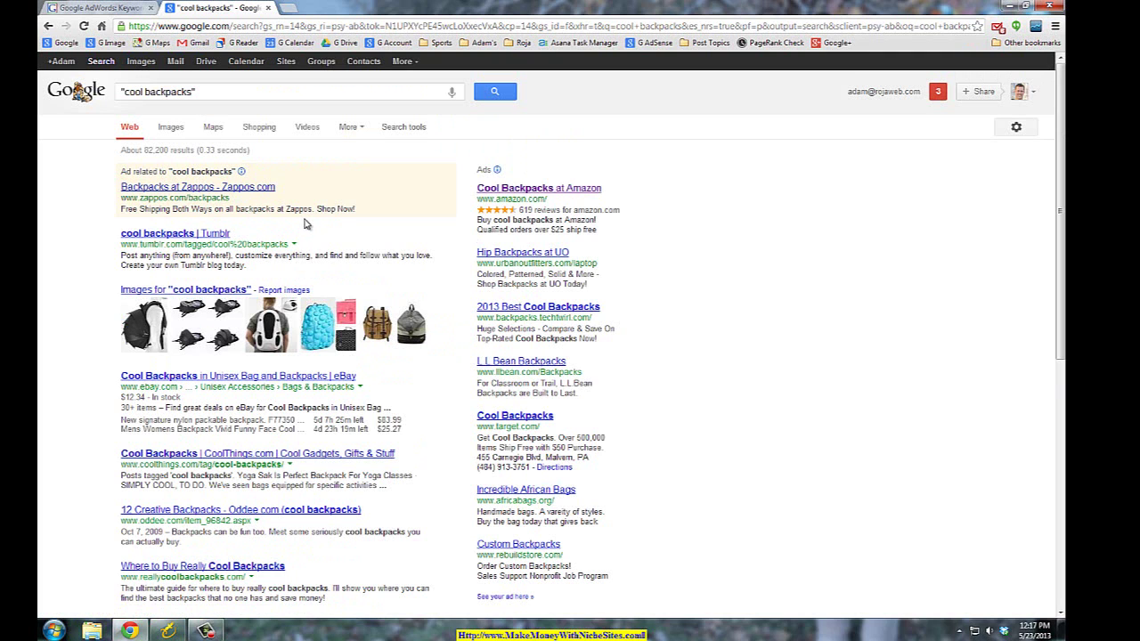
pyautogui.scroll(-3, 305, 223)
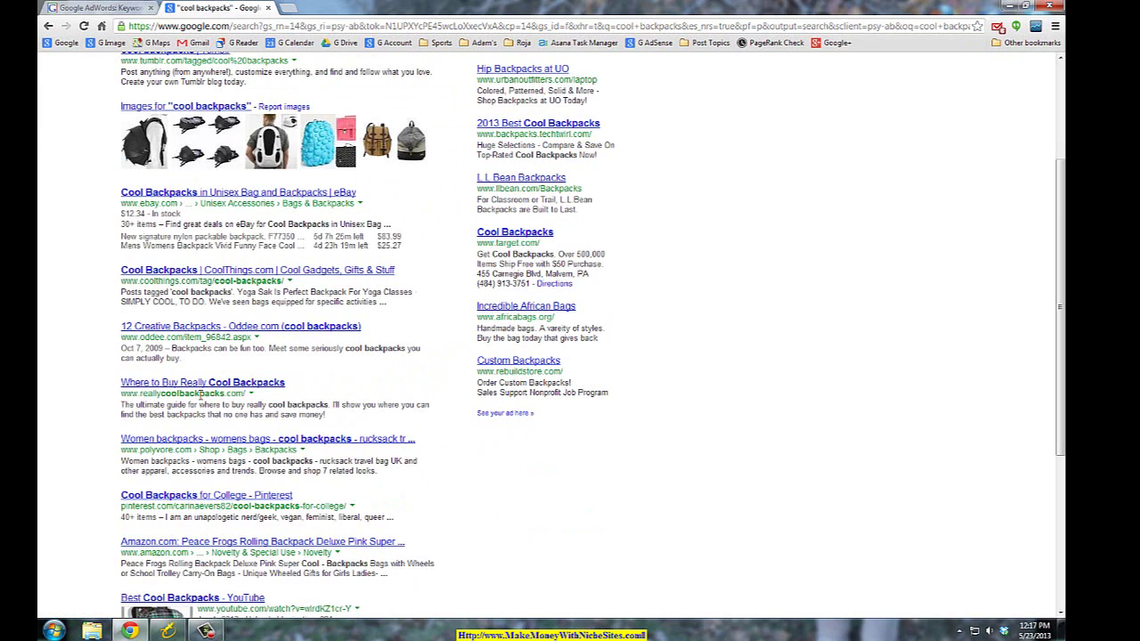
pyautogui.scroll(2, 249, 397)
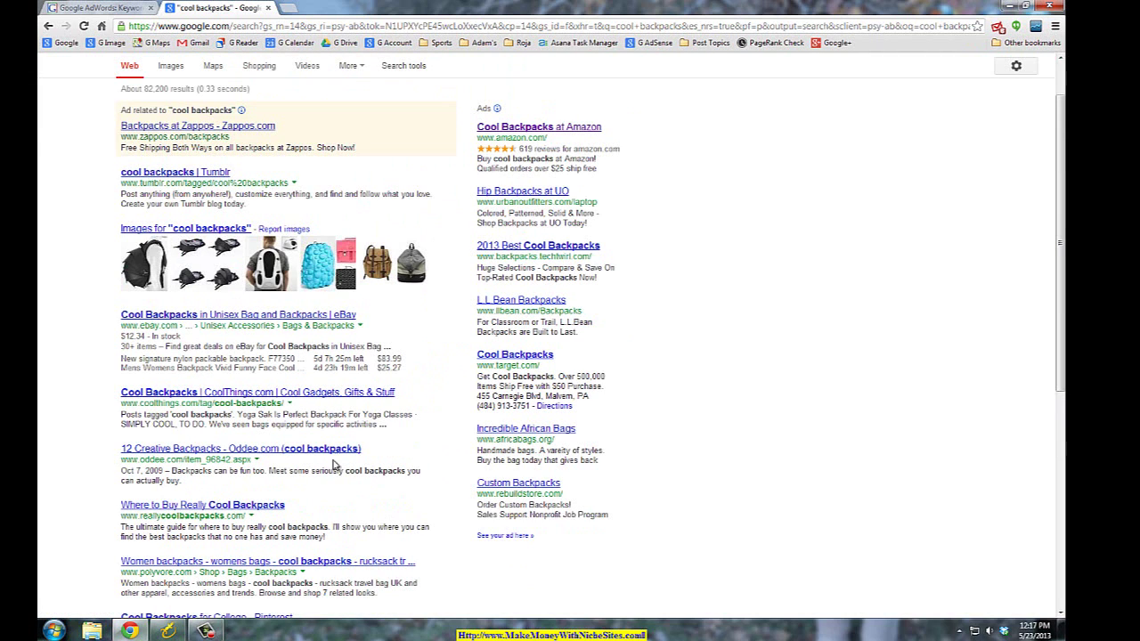
pyautogui.scroll(-1, 245, 509)
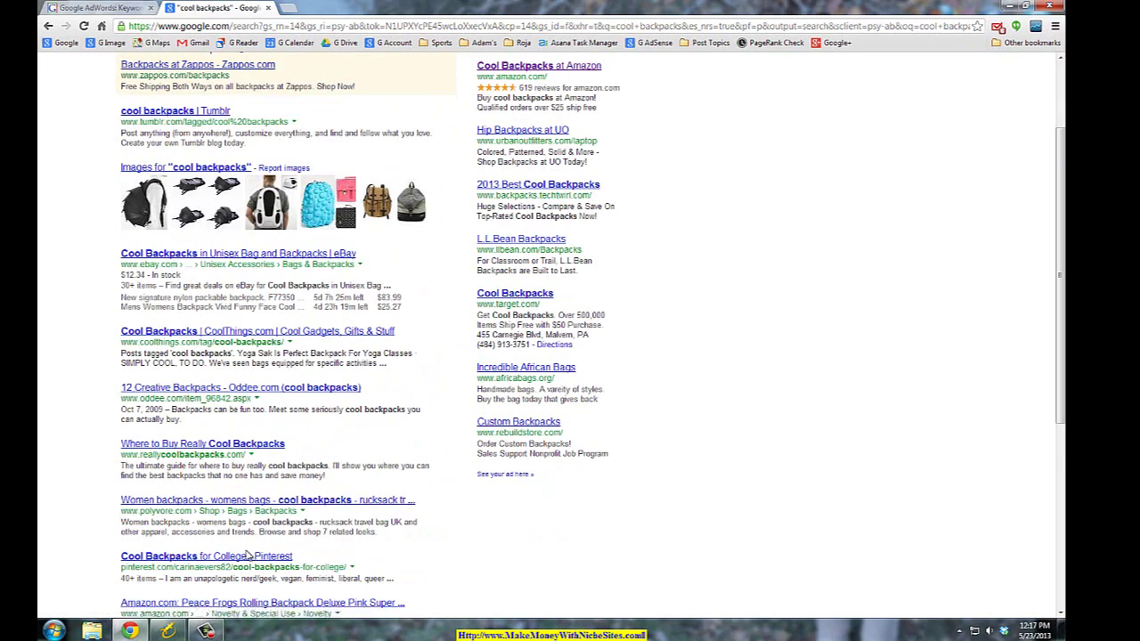
pyautogui.scroll(-2, 247, 556)
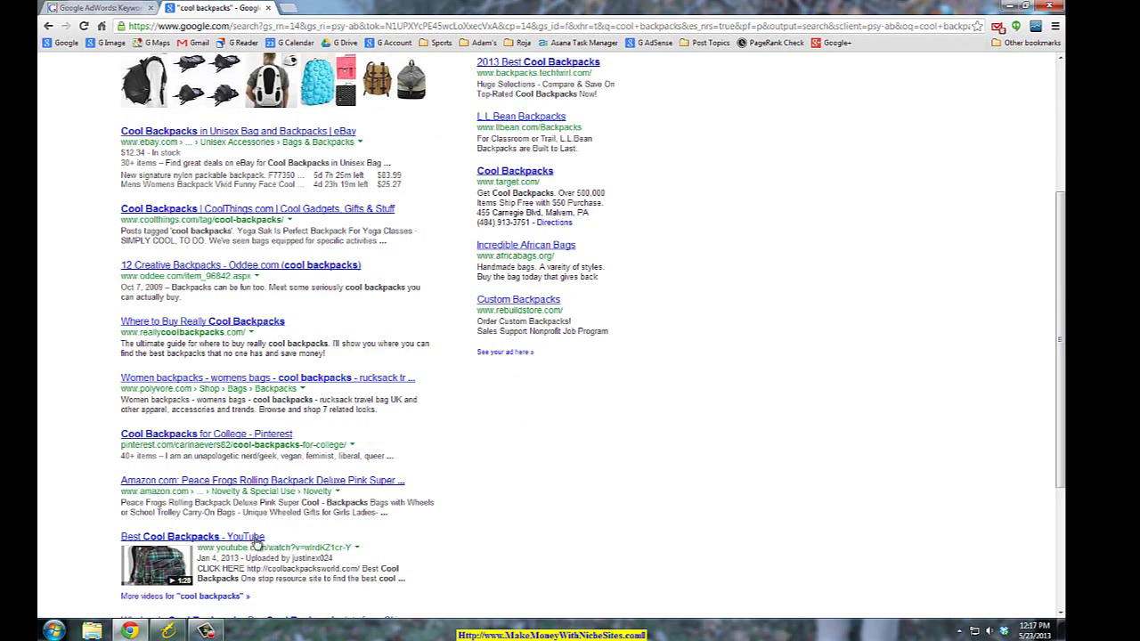
pyautogui.scroll(-2, 260, 549)
pyautogui.scroll(6, 363, 533)
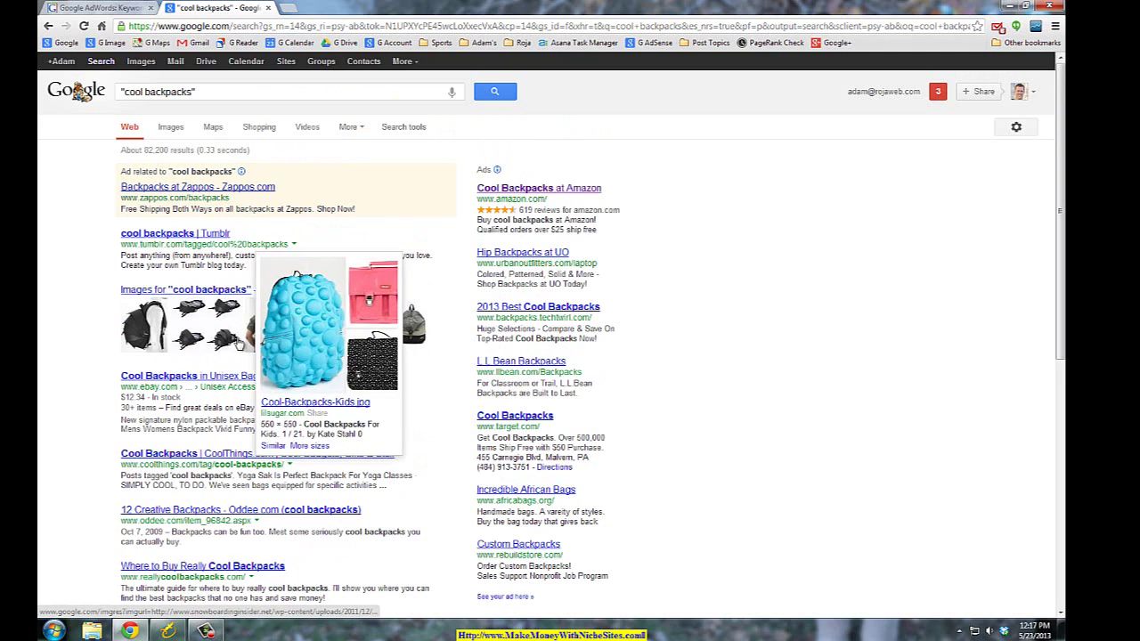
pyautogui.moveTo(282, 336)
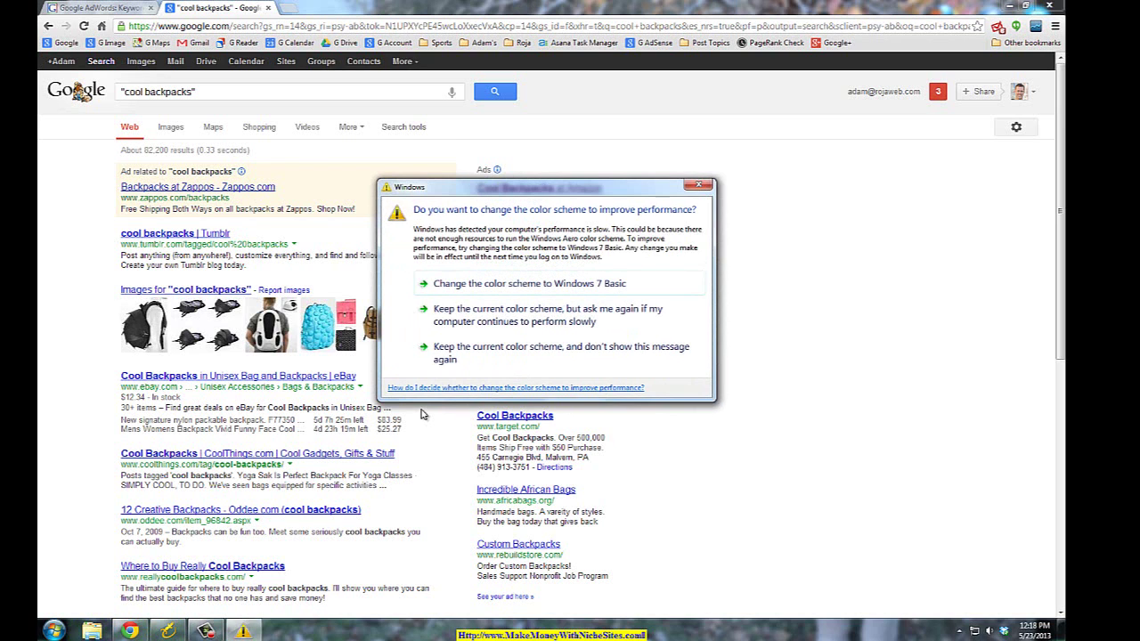
# - Dismiss the Windows color scheme prompt without choosing an option, and switch to Long Tail Pro
pyautogui.click(699, 184)
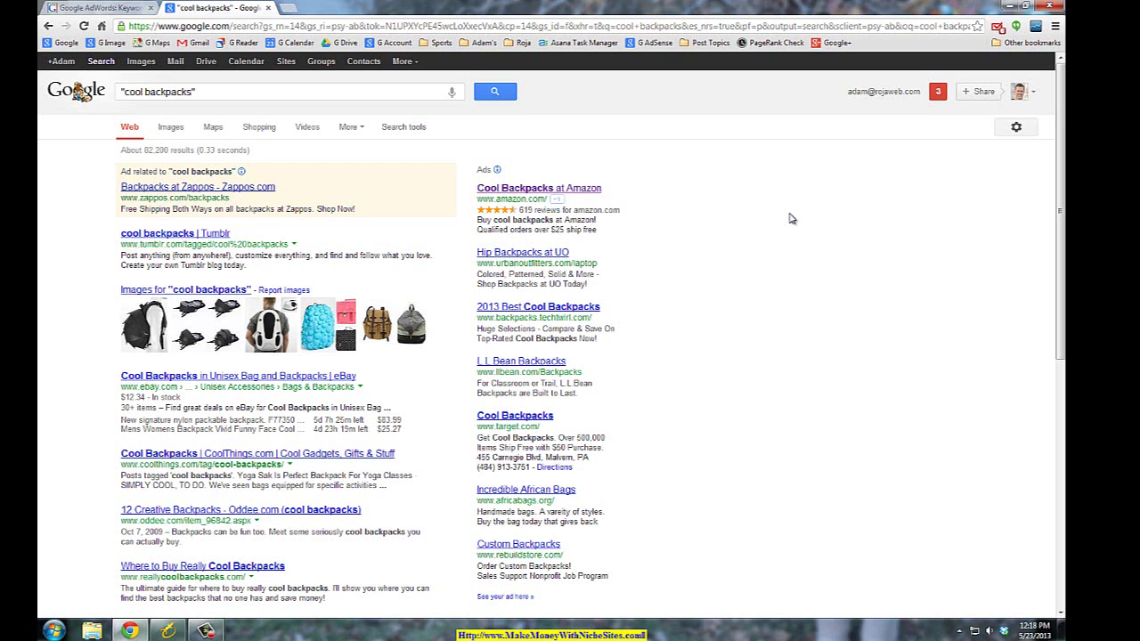
pyautogui.scroll(-2, 790, 267)
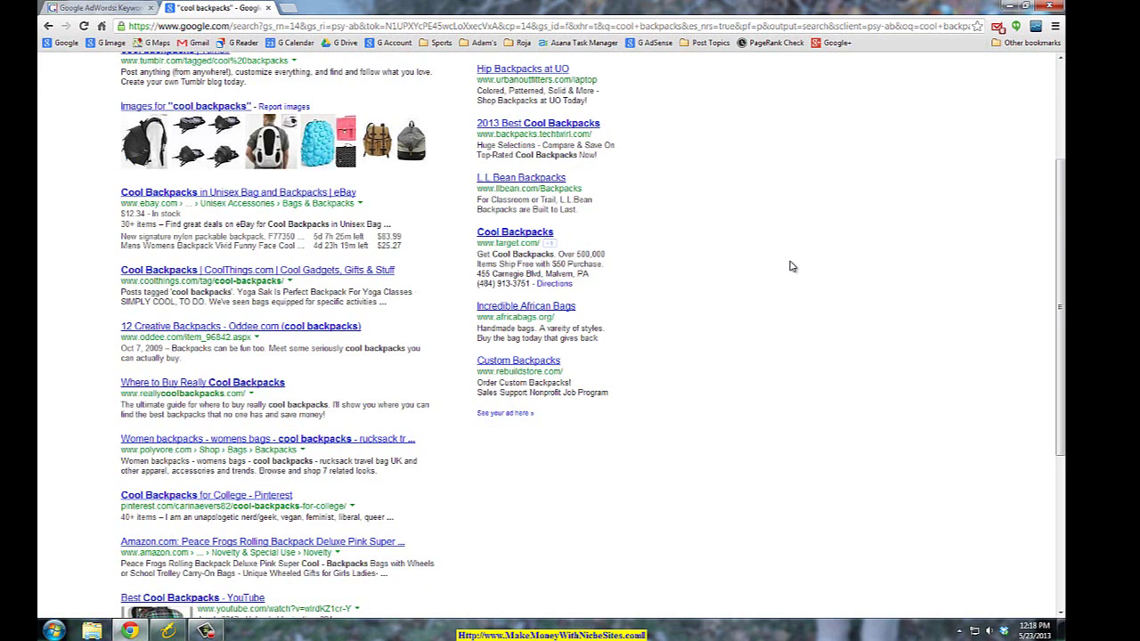
pyautogui.scroll(2, 791, 267)
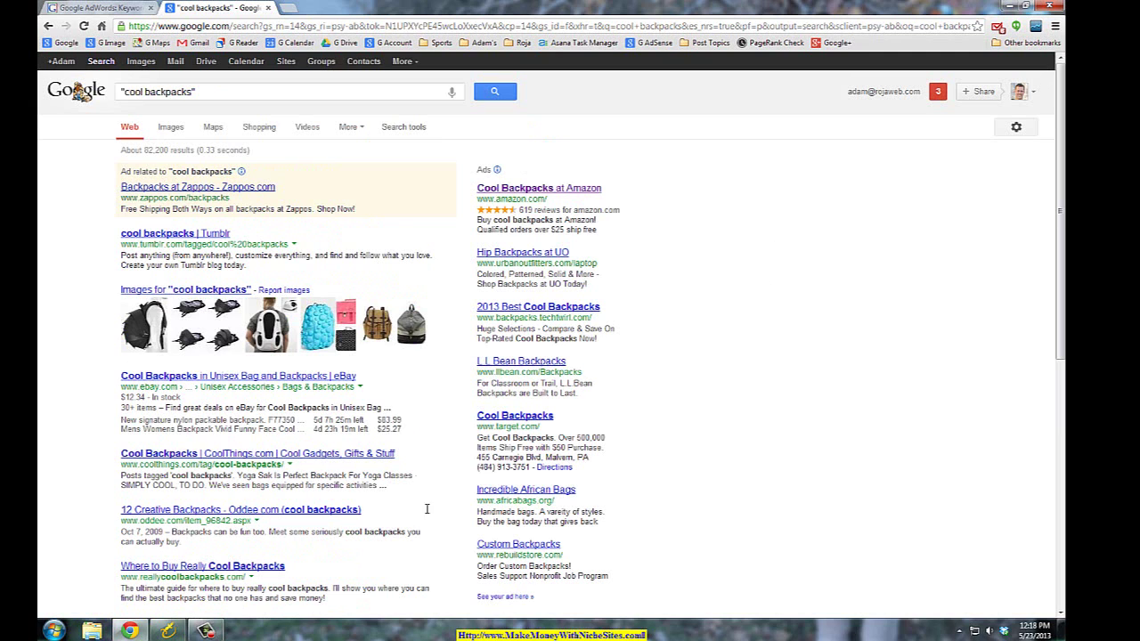
pyautogui.click(170, 631)
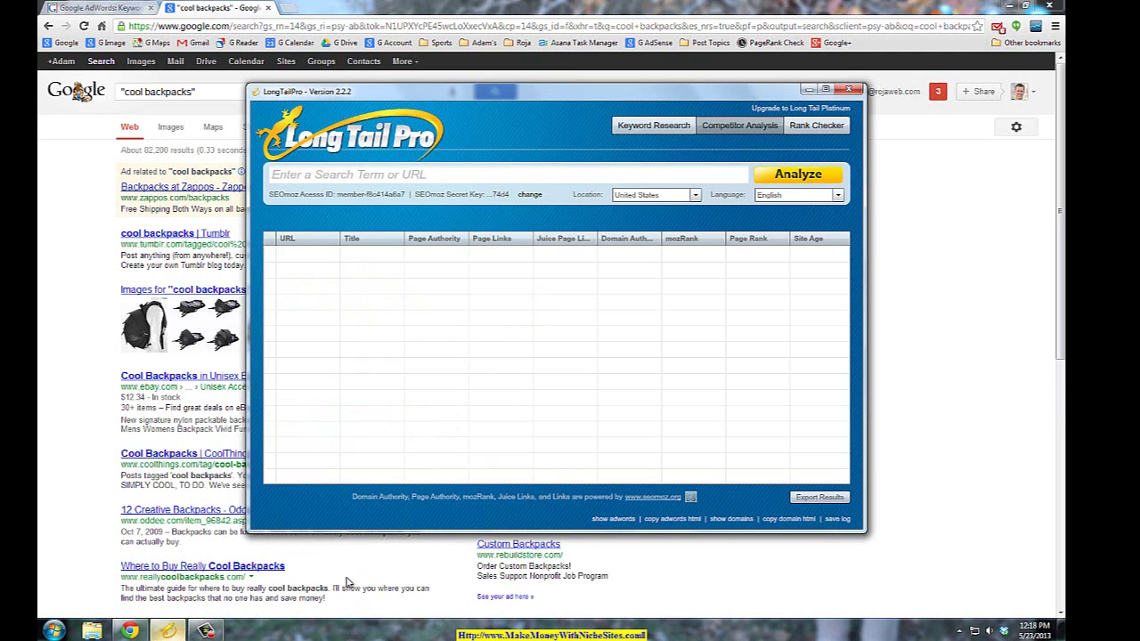
pyautogui.click(594, 175)
pyautogui.write('test')
pyautogui.press('BackSpace')
pyautogui.press('BackSpace')
pyautogui.press('BackSpace')
pyautogui.press('BackSpace')
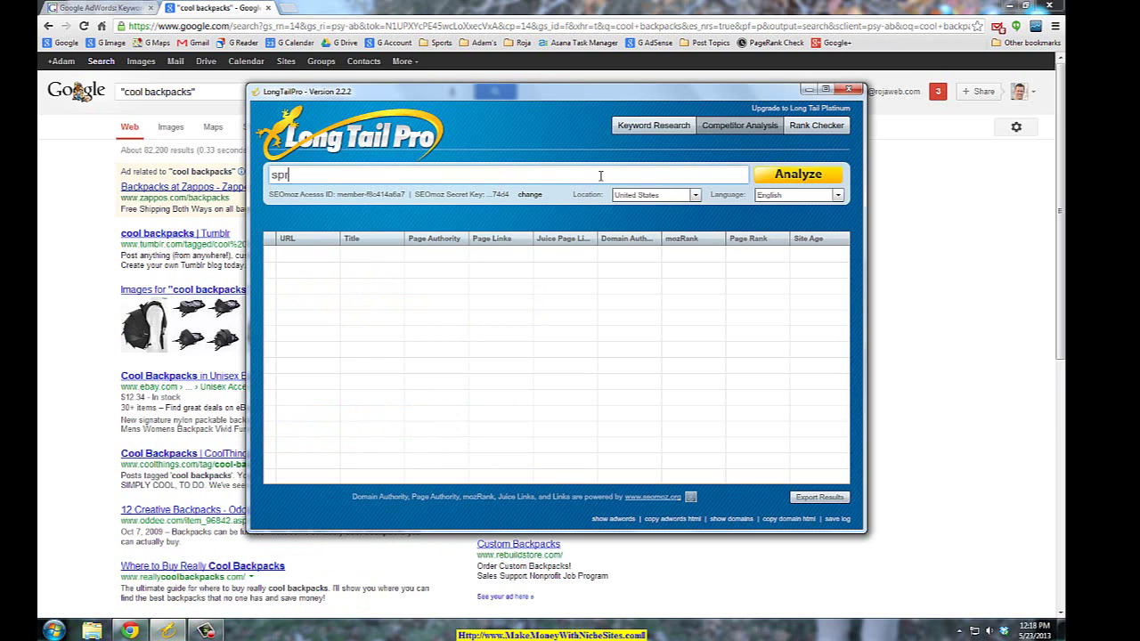
pyautogui.write('basebal')
# - Open Keyword Research for the Niche Sites campaign and remove the existing seed keyword "Ibogaine"
pyautogui.click(658, 126)
pyautogui.scroll(5, 667, 292)
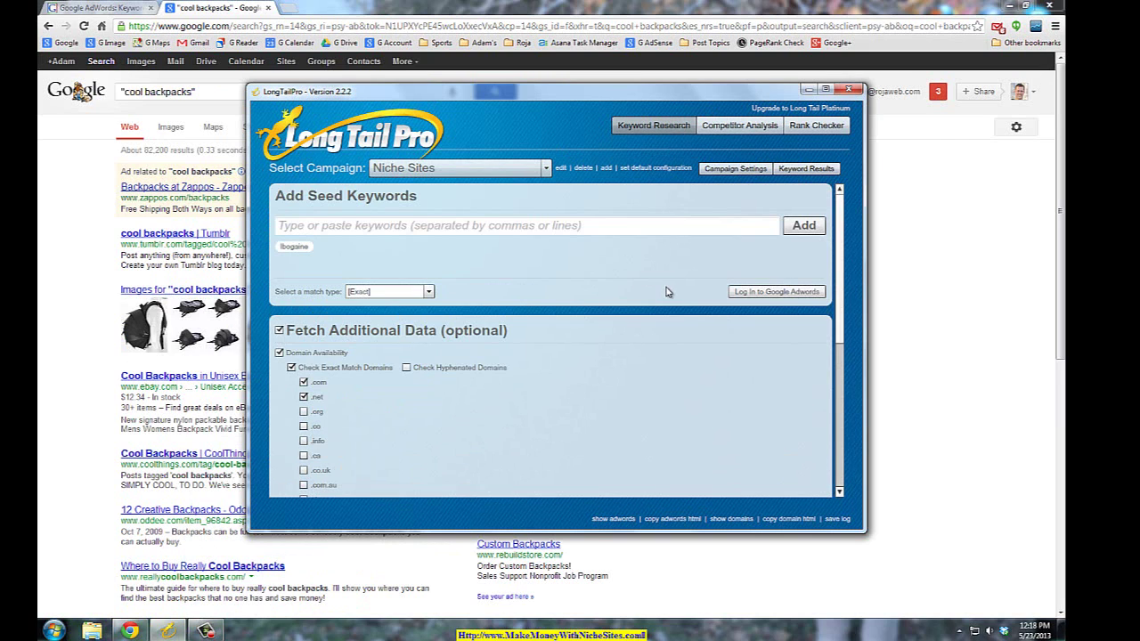
pyautogui.click(446, 224)
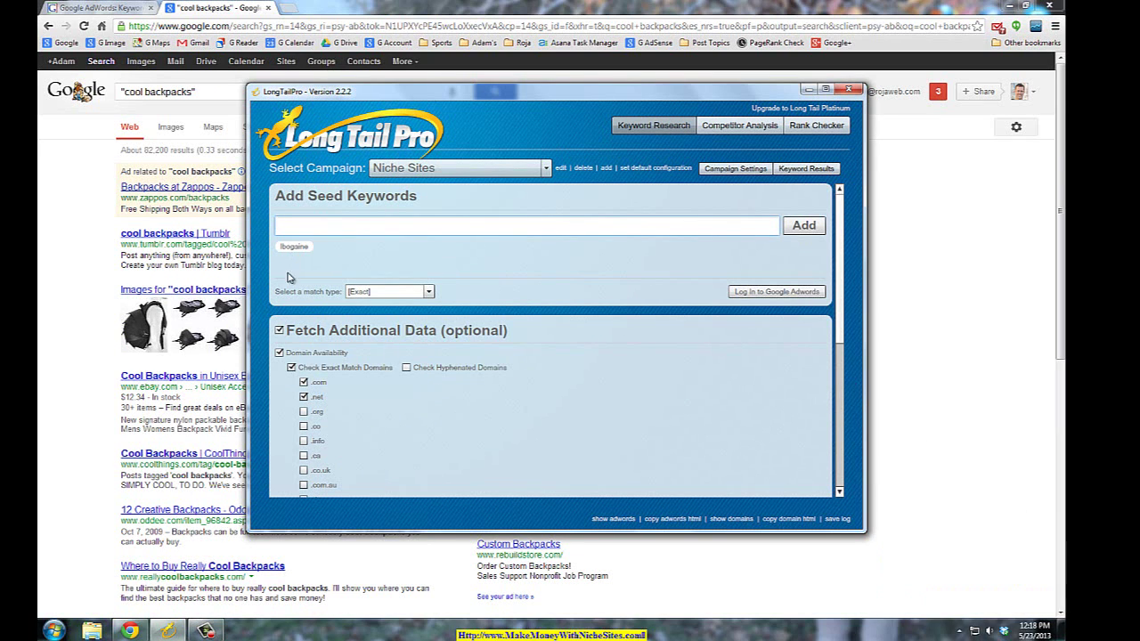
pyautogui.click(315, 246)
# - Add "football" and "camping" as seed keywords in the Niche Sites campaign
pyautogui.click(316, 226)
pyautogui.write('ootball')
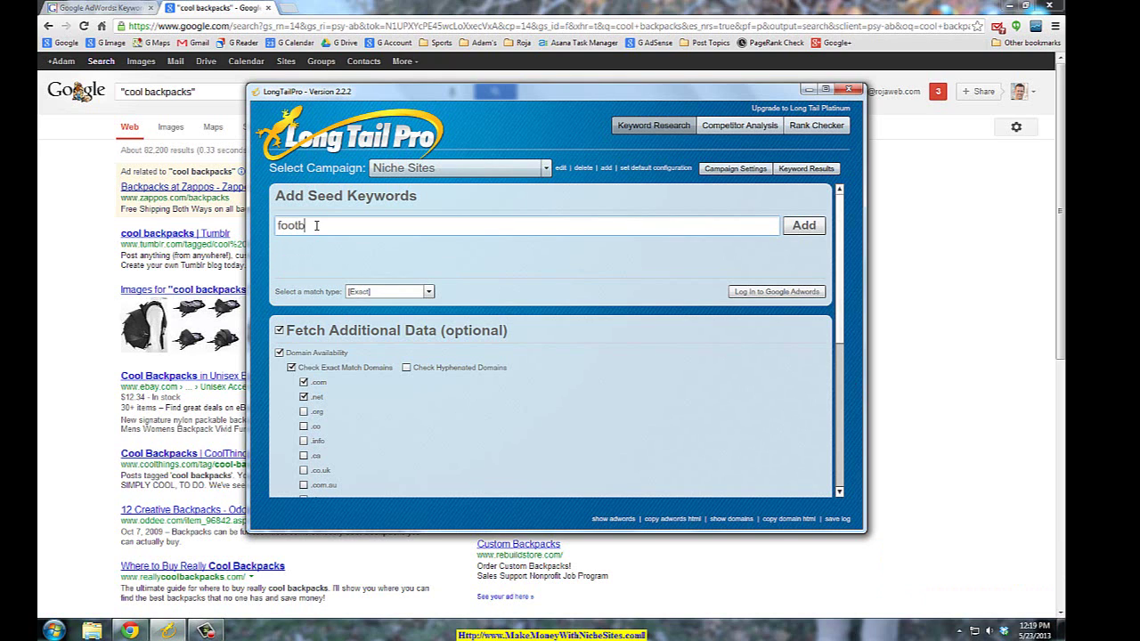
pyautogui.press('Return')
pyautogui.write('camp')
pyautogui.press('BackSpace')
pyautogui.press('BackSpace')
pyautogui.press('BackSpace')
pyautogui.write('amping')
pyautogui.press('Return')
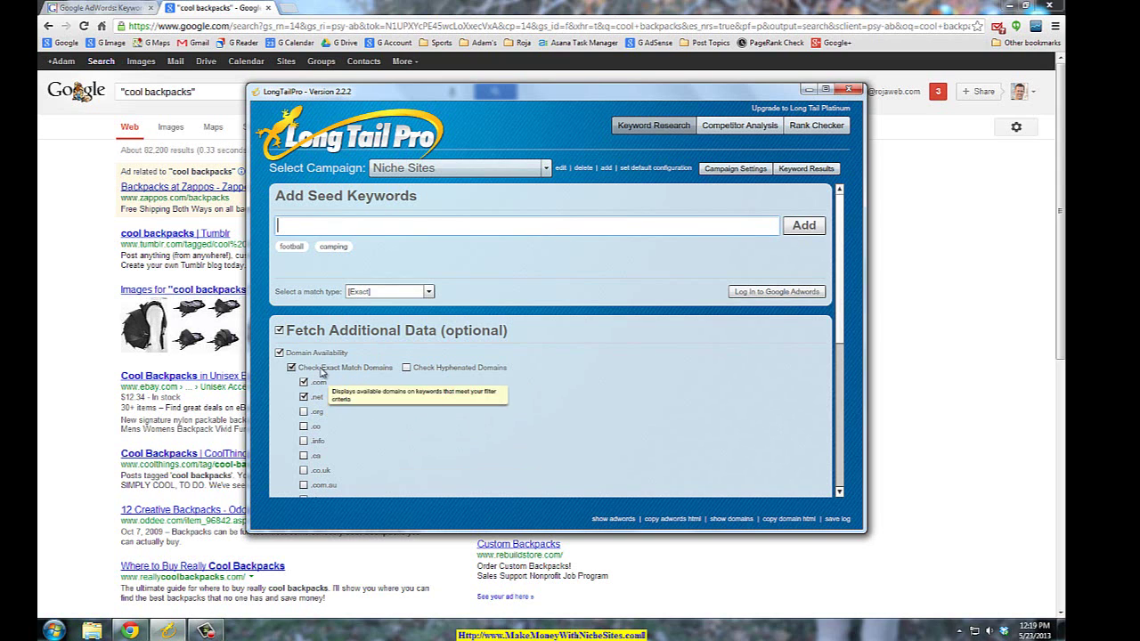
# - Examine the campaign's domain availability options and its filters for local searches, CPC, number of words and available domain
pyautogui.scroll(-5, 496, 351)
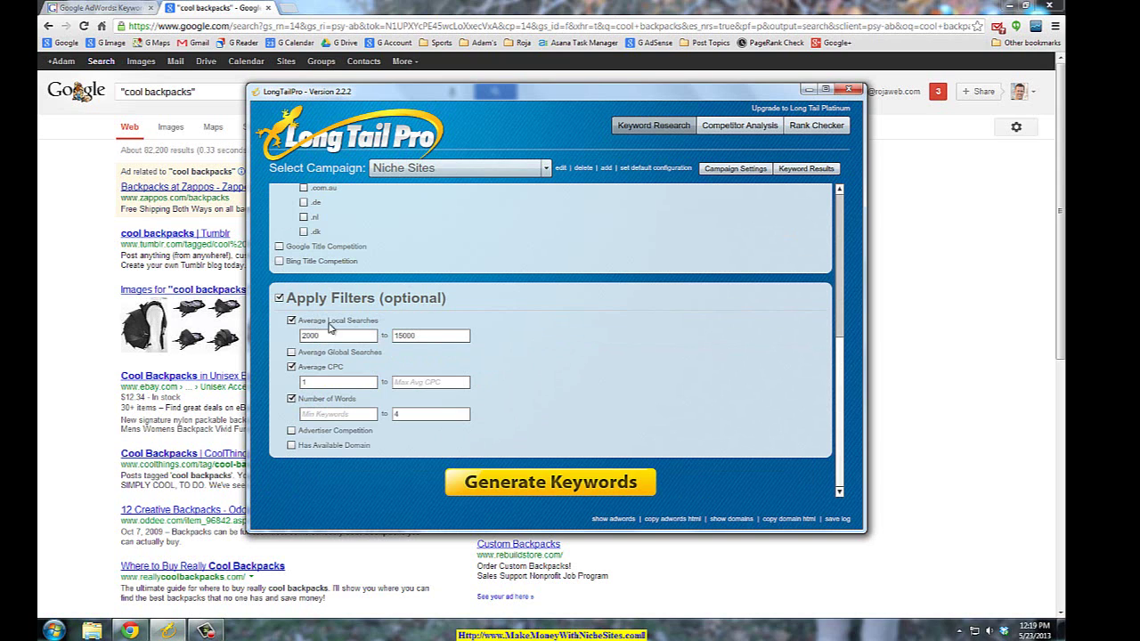
pyautogui.scroll(5, 489, 349)
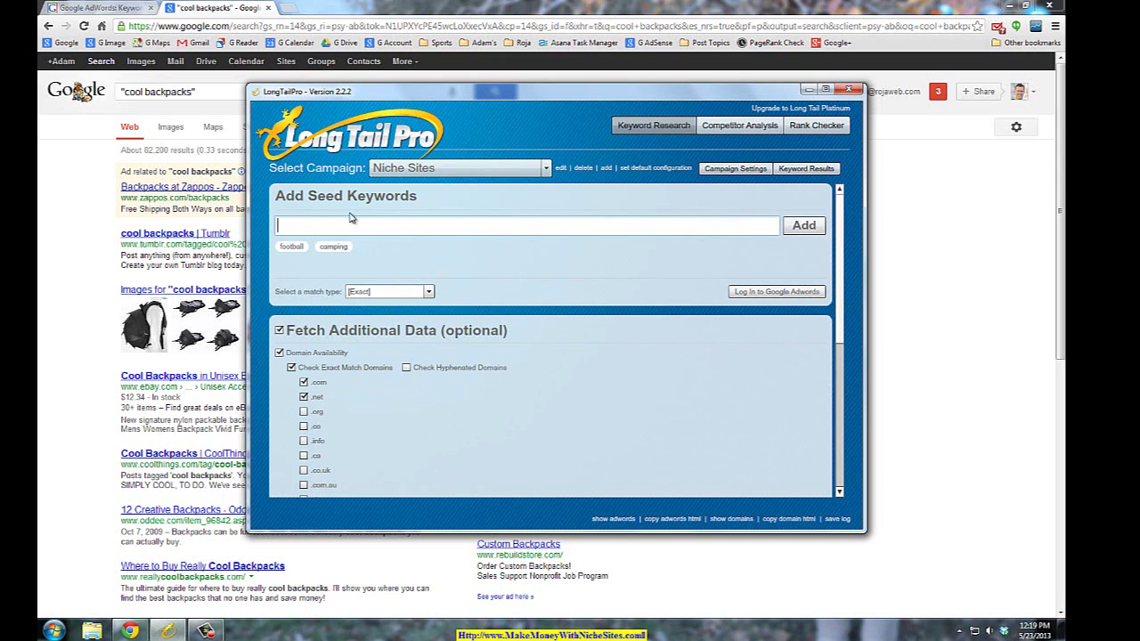
pyautogui.scroll(-5, 556, 356)
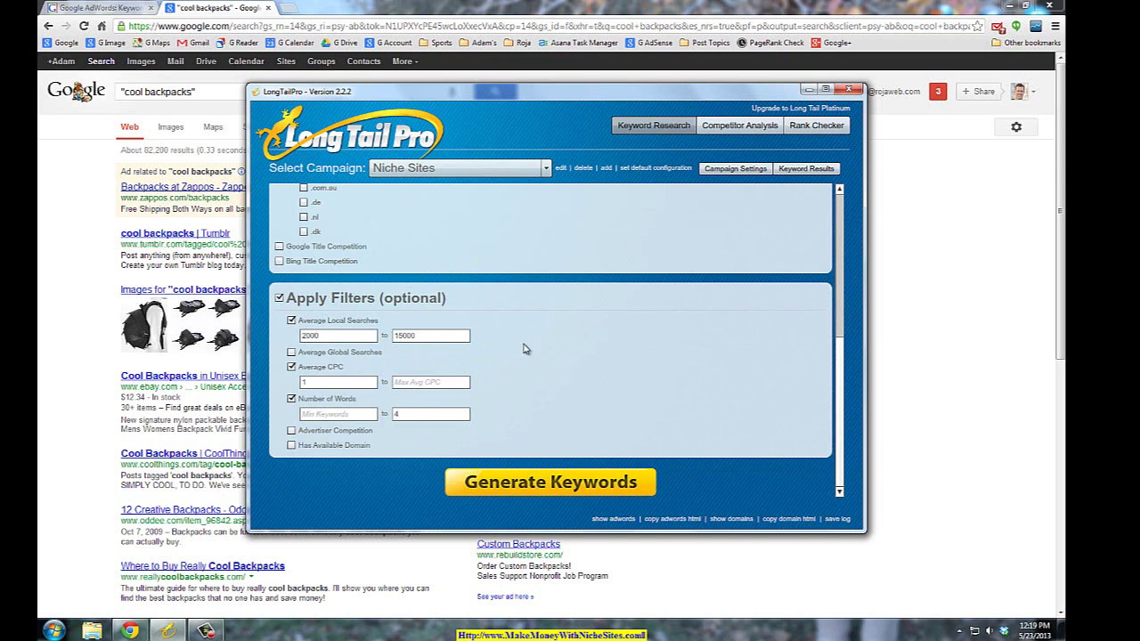
pyautogui.doubleClick(339, 337)
pyautogui.press('Tab')
pyautogui.click(340, 383)
pyautogui.click(291, 445)
pyautogui.scroll(5, 383, 452)
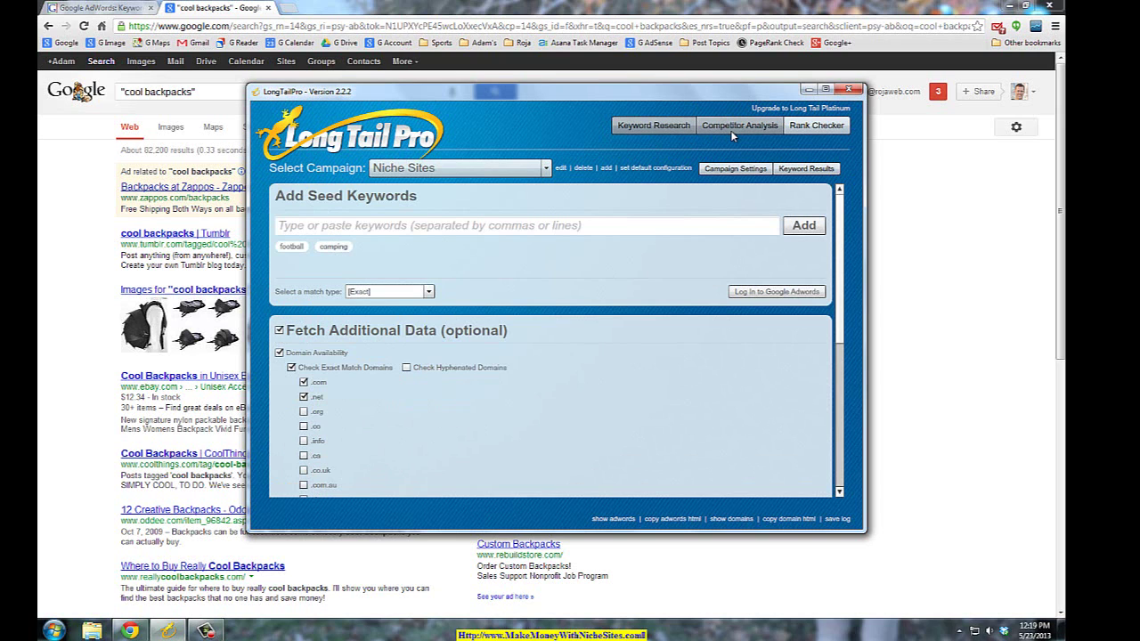
# - Generate keywords for the Niche Sites campaign with the current filters, declining to log in to the AdWords account
pyautogui.scroll(-5, 667, 267)
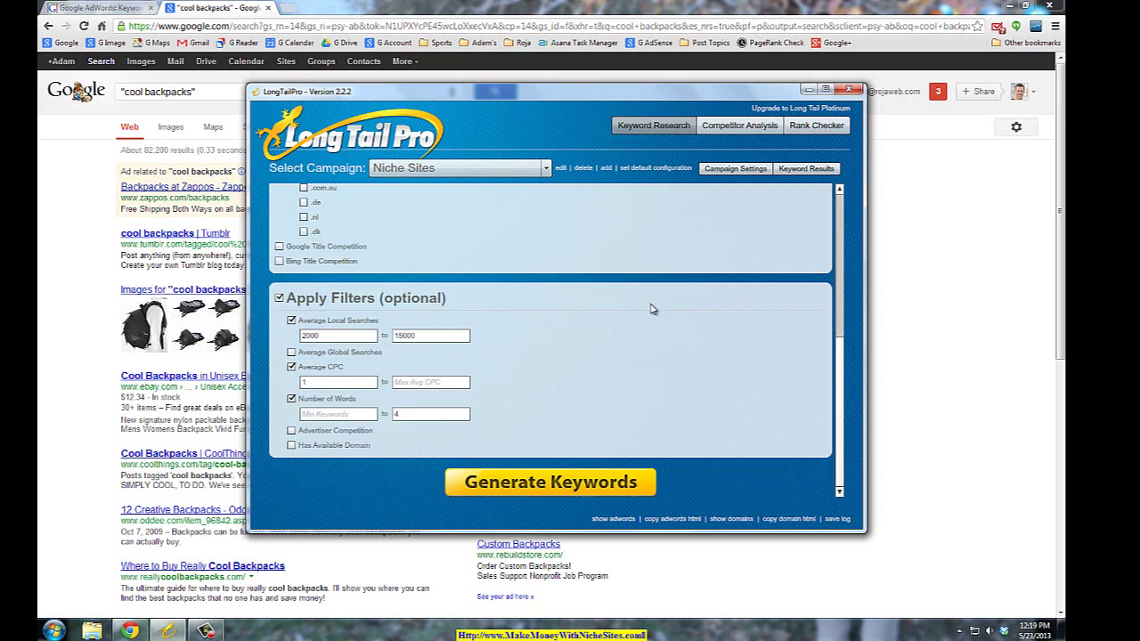
pyautogui.click(574, 488)
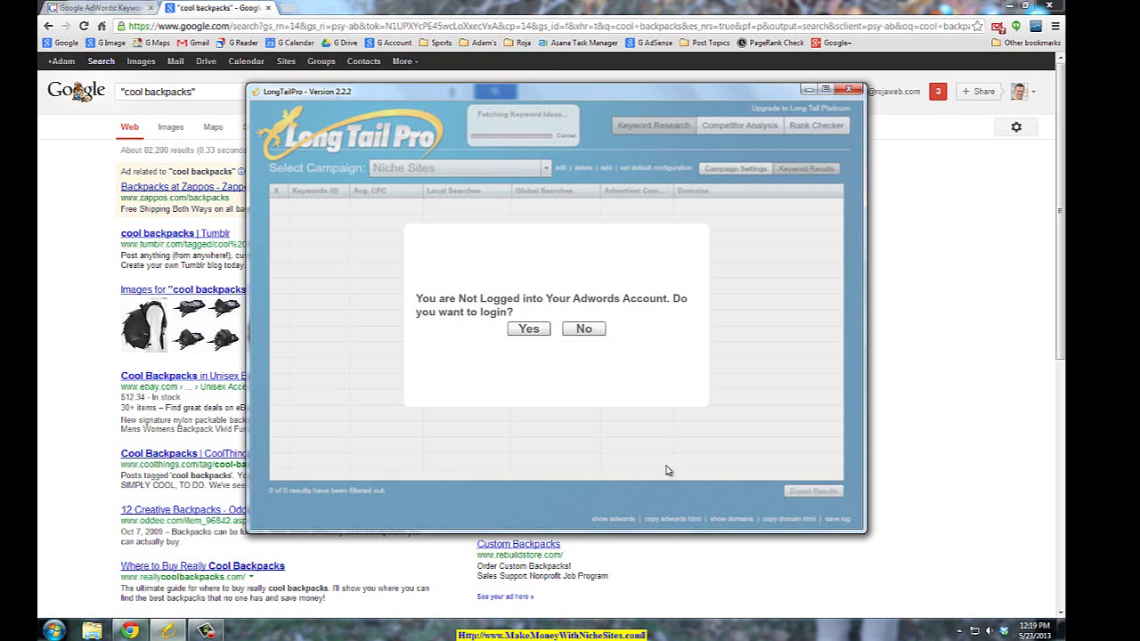
pyautogui.click(584, 329)
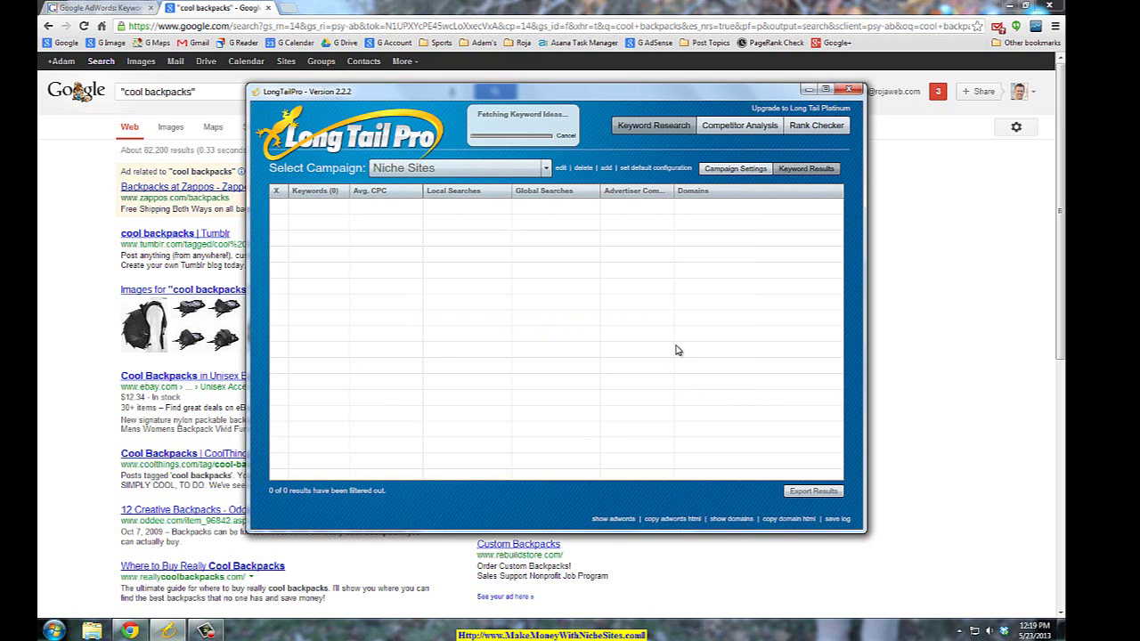
# - Run a Competitor Analysis for "cool backpacks", replacing the keyword already entered
pyautogui.click(724, 127)
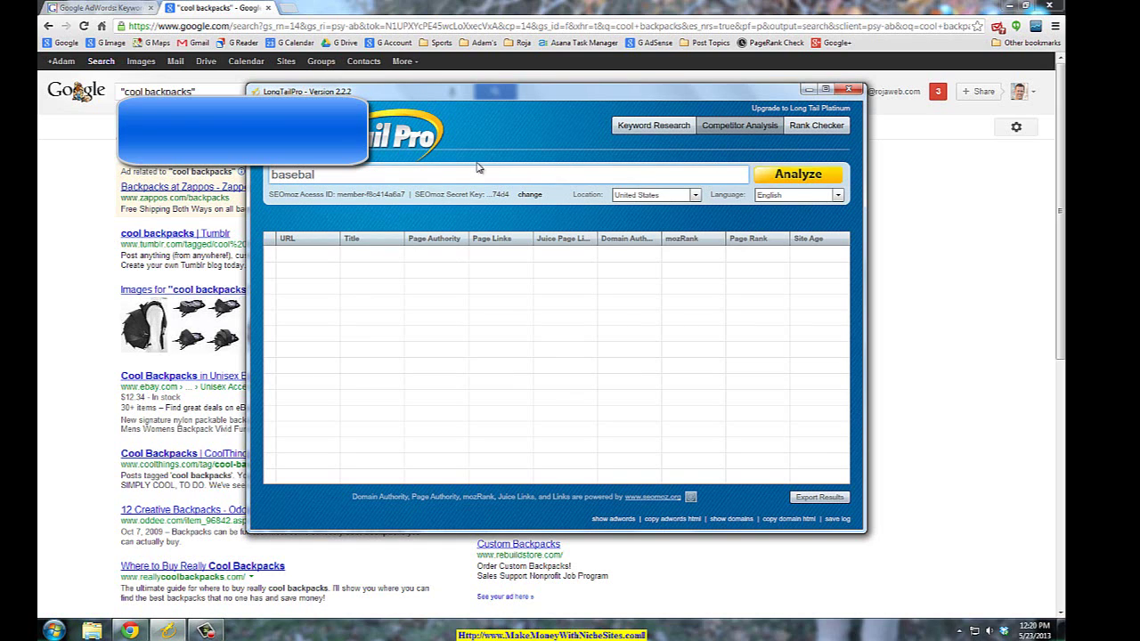
pyautogui.press('BackSpace')
pyautogui.press('BackSpace')
pyautogui.press('BackSpace')
pyautogui.press('BackSpace')
pyautogui.press('BackSpace')
pyautogui.press('BackSpace')
pyautogui.press('BackSpace')
pyautogui.write('cool backpacks')
pyautogui.press('Return')
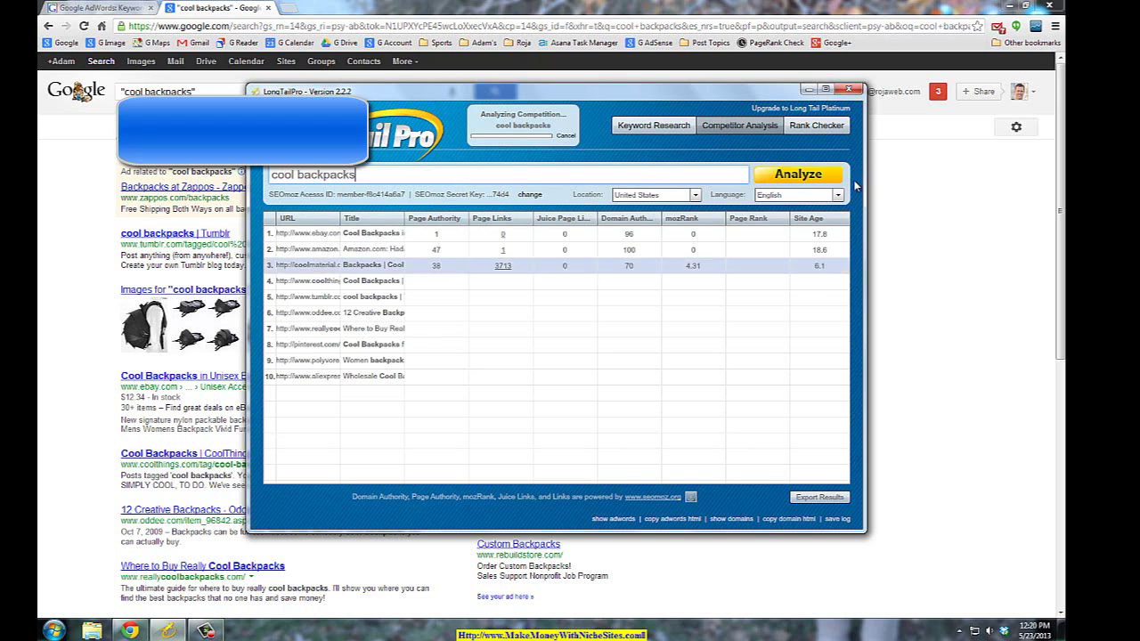
# - Maximize the Long Tail Pro window and minimize the Hangouts chat covering the results
pyautogui.click(826, 89)
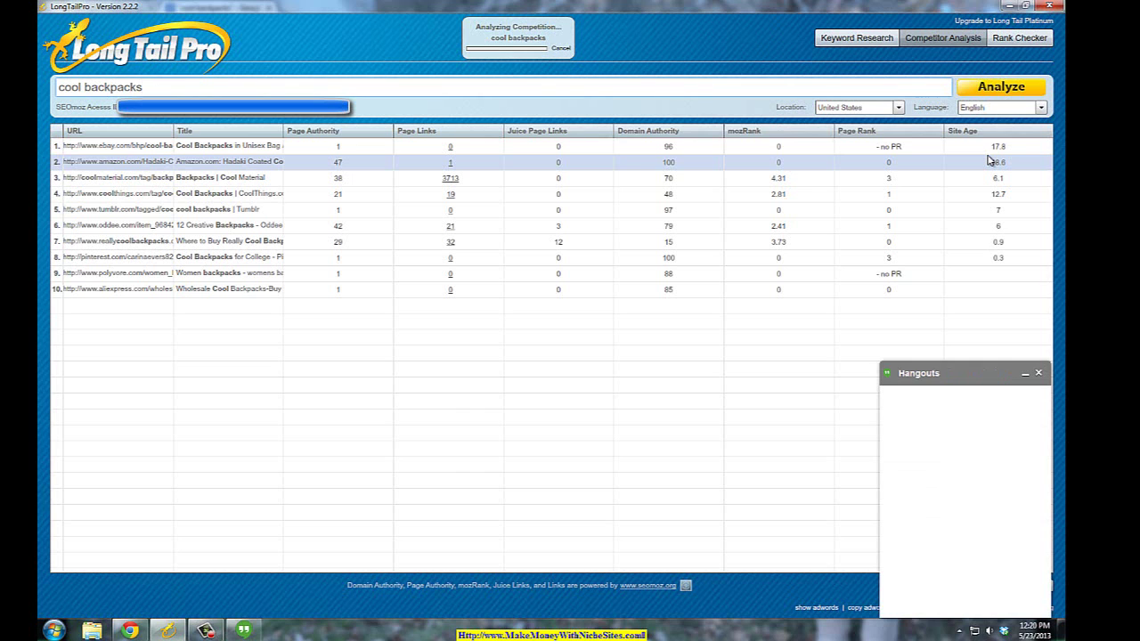
pyautogui.click(1027, 376)
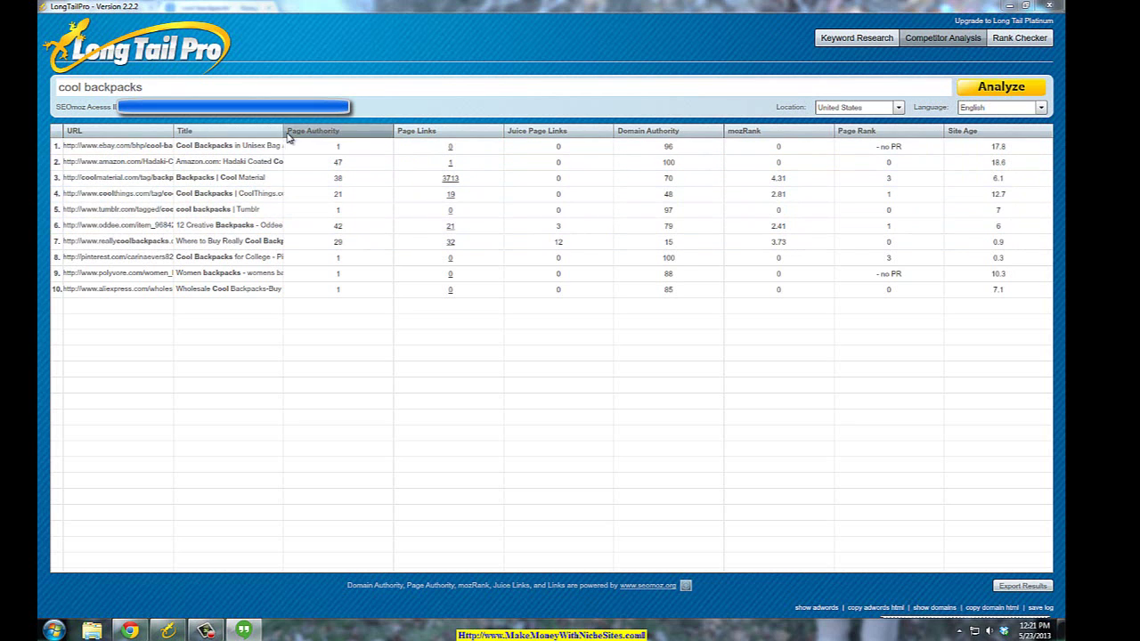
# - Widen the Title column of the competitor results and dismiss the Windows color scheme prompt without choosing an option
pyautogui.moveTo(283, 131); pyautogui.dragTo(359, 142)
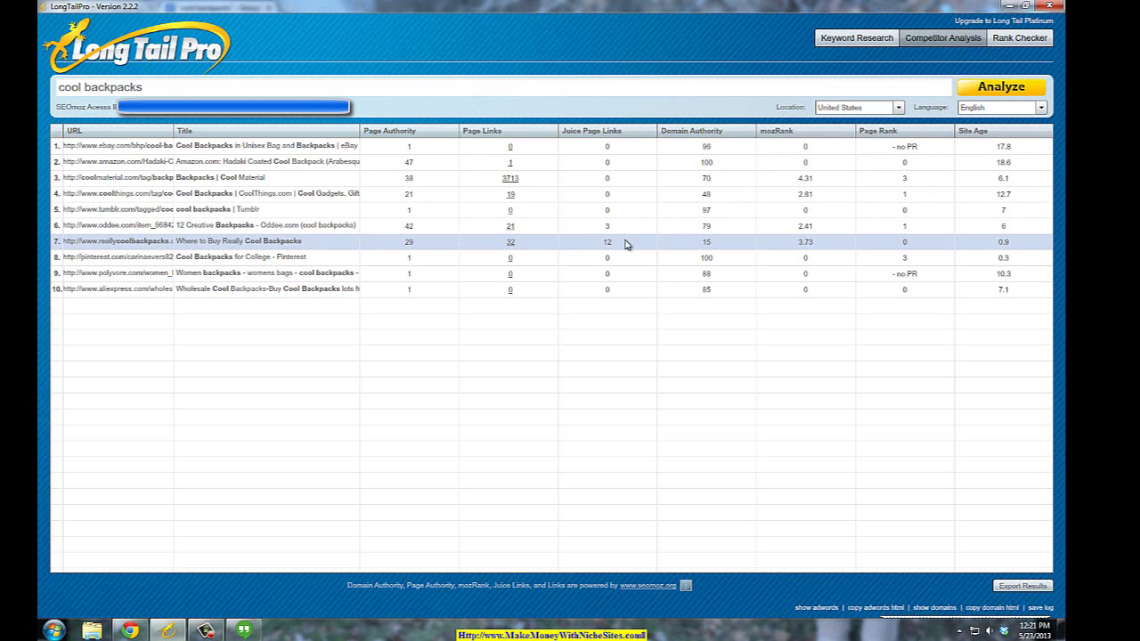
pyautogui.moveTo(703, 135)
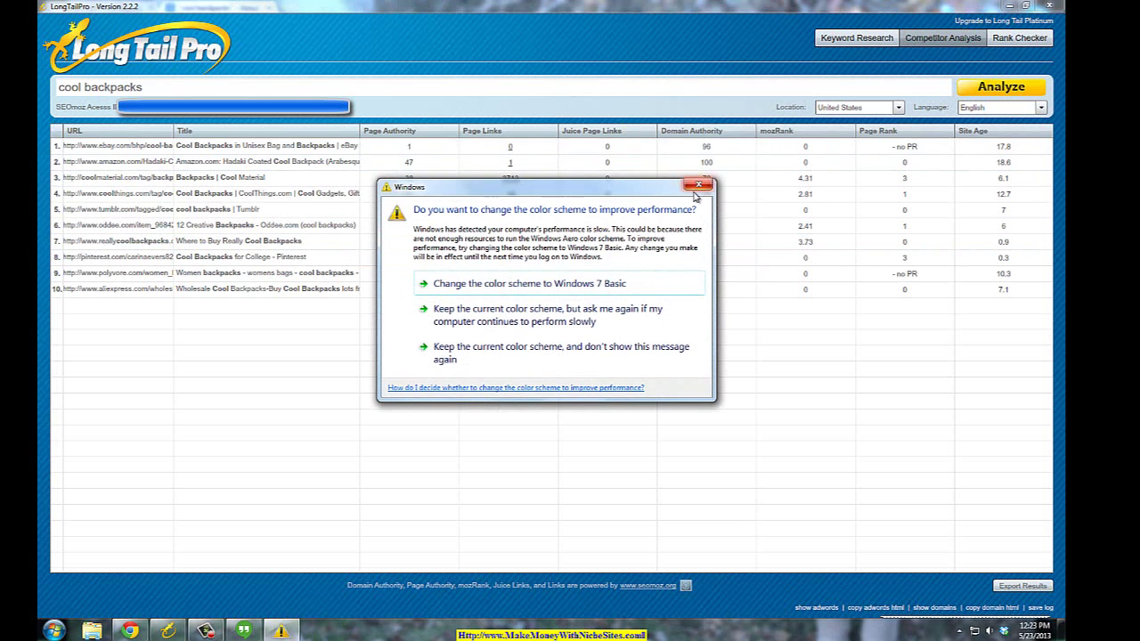
pyautogui.click(698, 186)
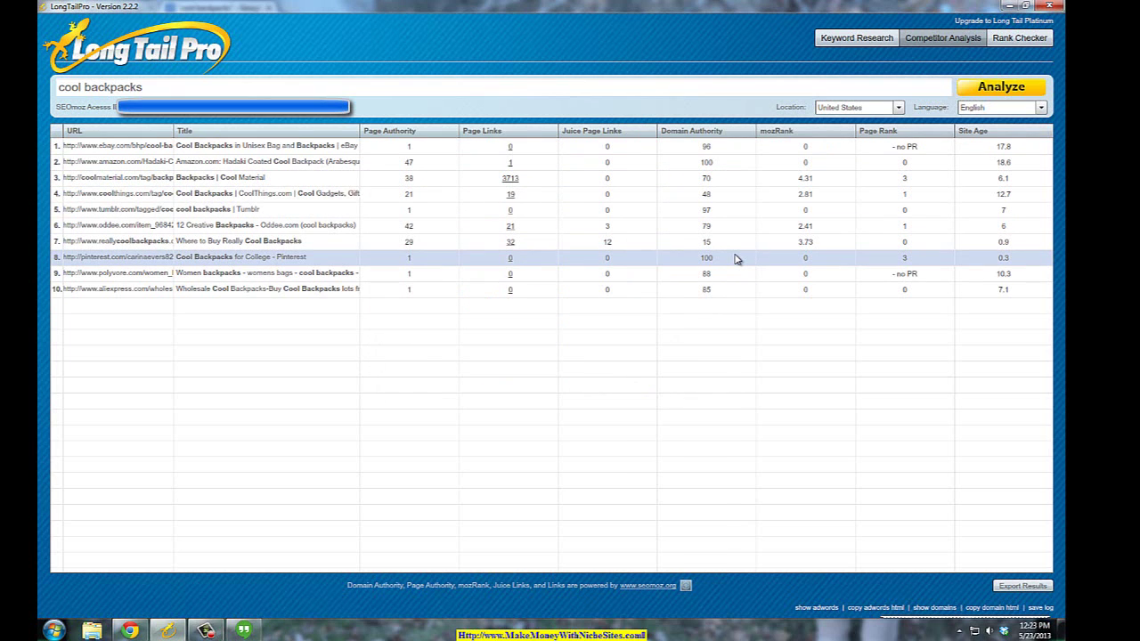